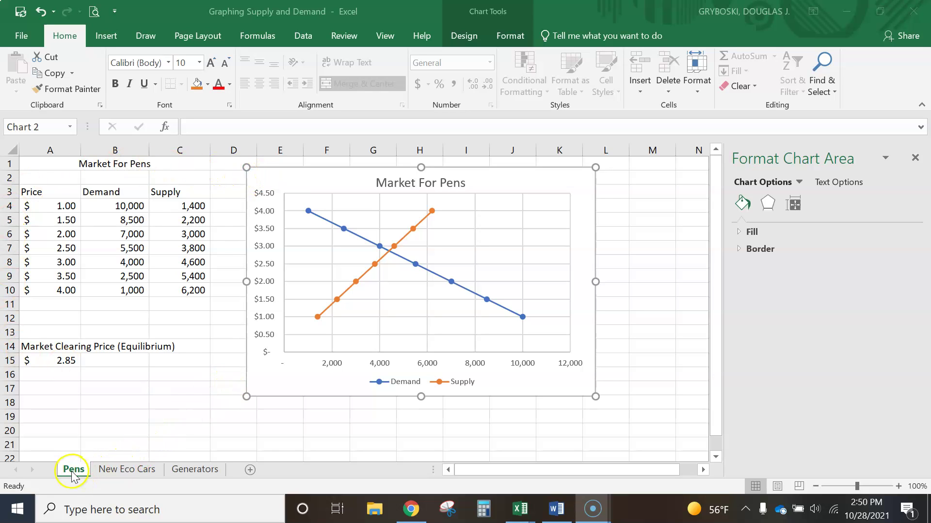
Look through the New Eco Cars, Generators and Pens sheets of the workbook.
click(129, 470)
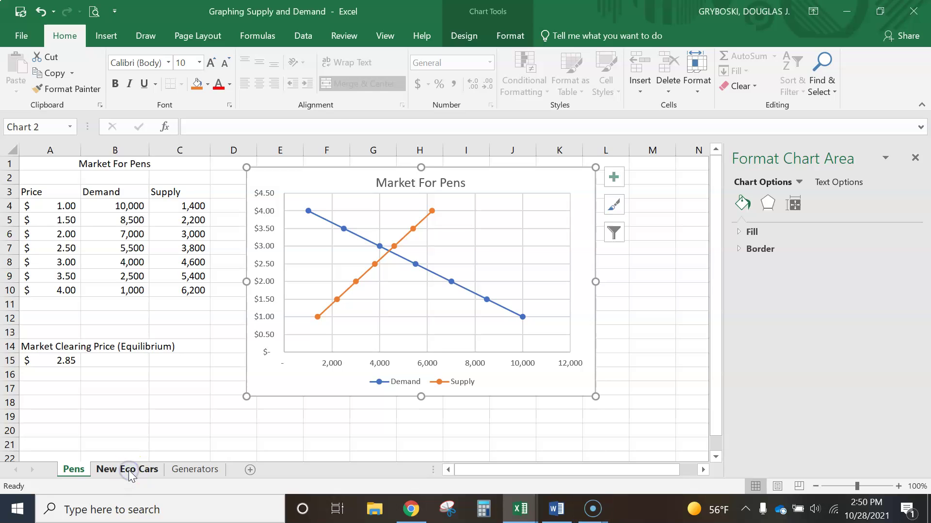
click(129, 470)
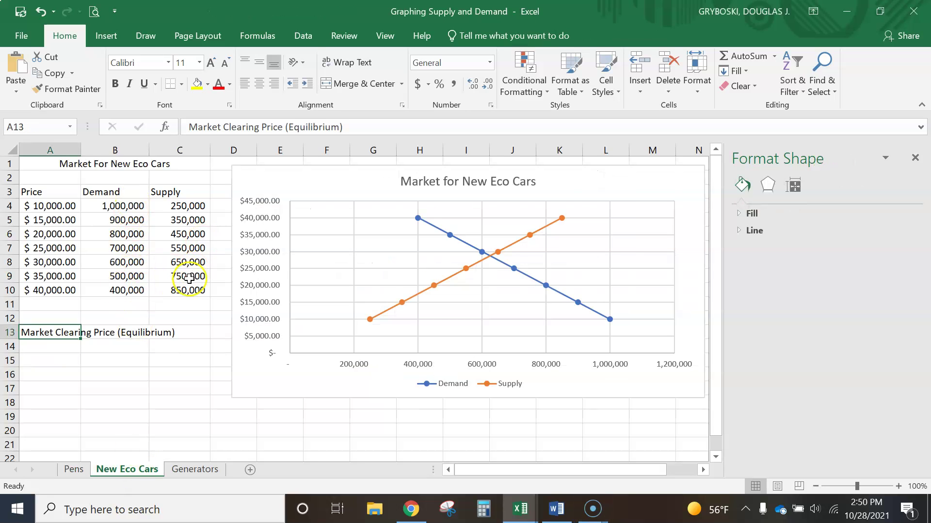
click(195, 470)
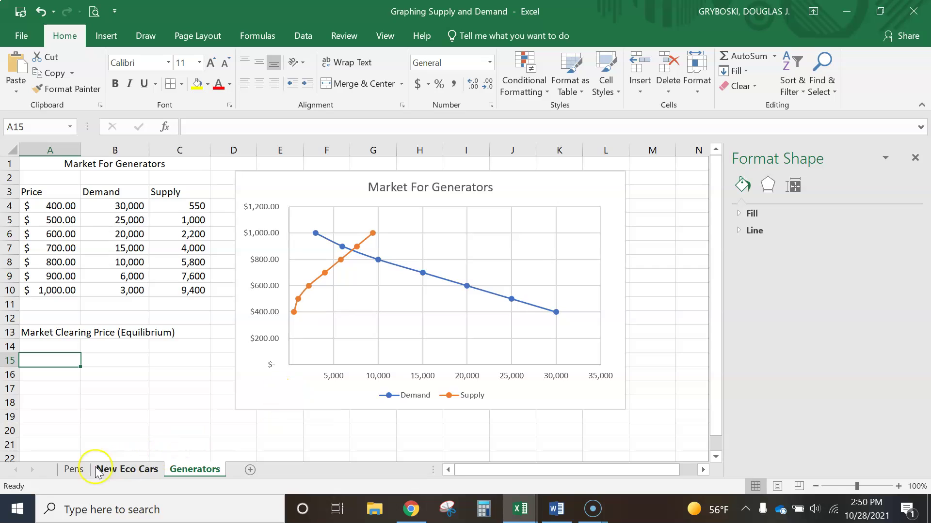
click(74, 469)
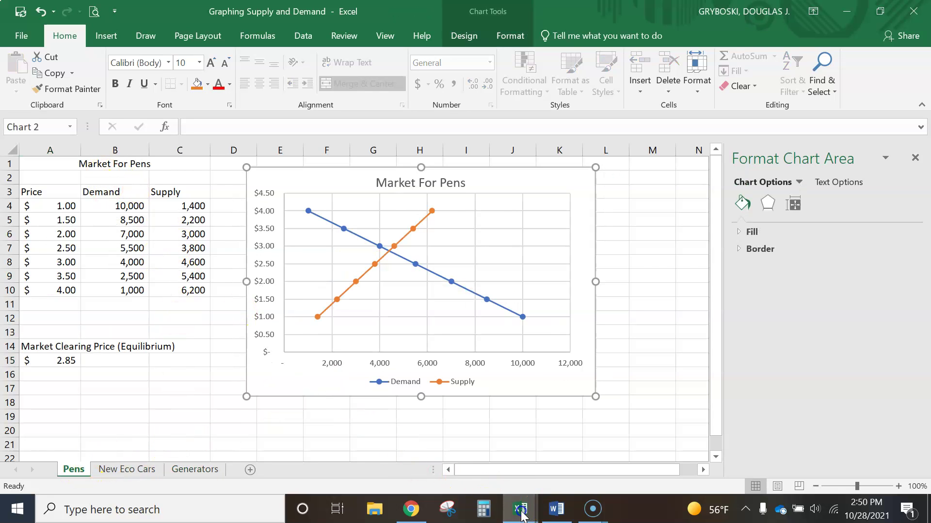
Compare the Book1 workbook with Graphing Supply and Demand, ending on Book1.
mouse_move(527, 499)
click(574, 467)
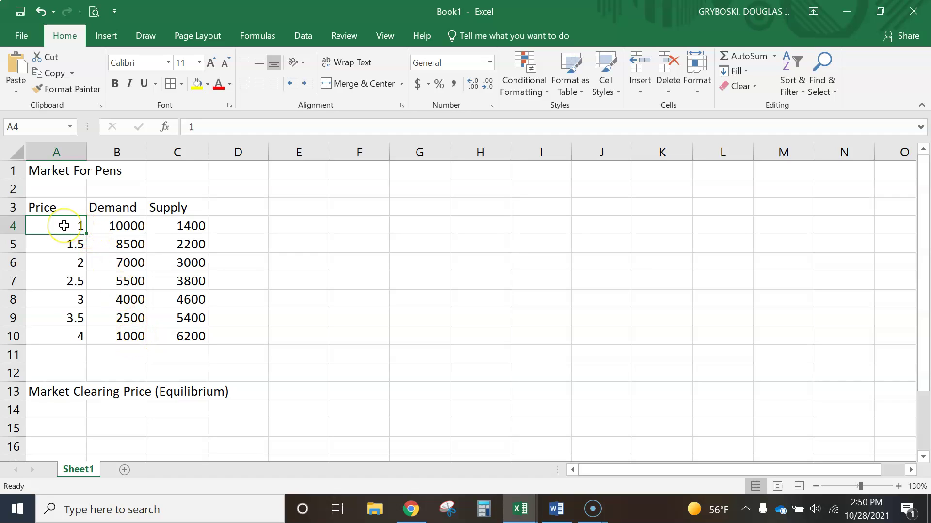
click(92, 225)
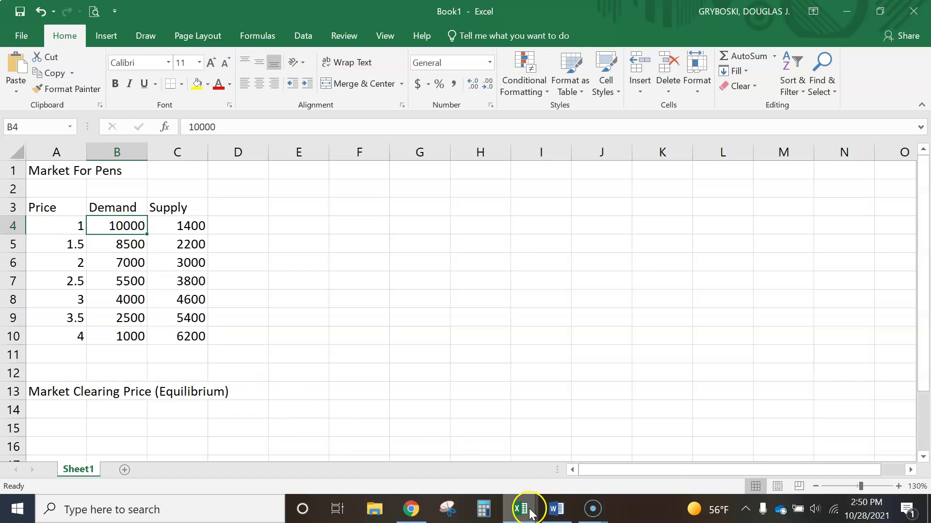
mouse_move(530, 512)
click(474, 455)
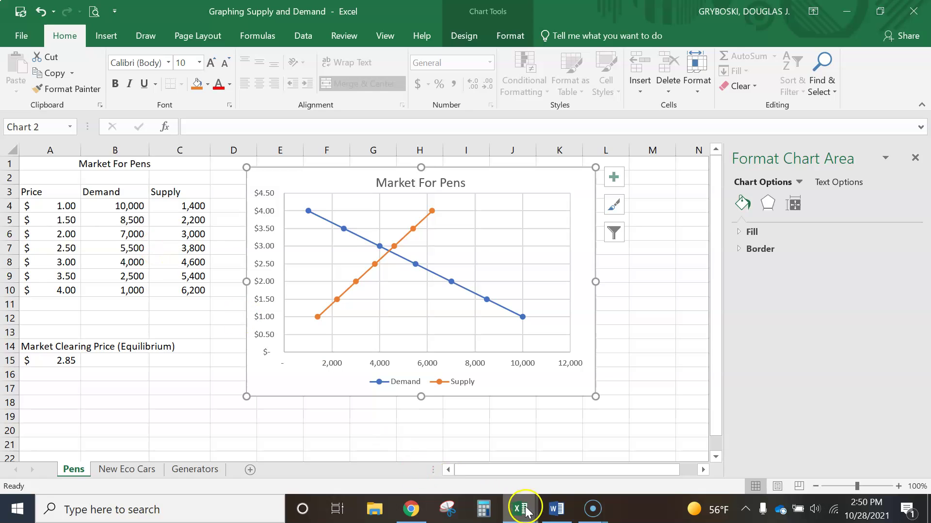
mouse_move(520, 510)
click(553, 469)
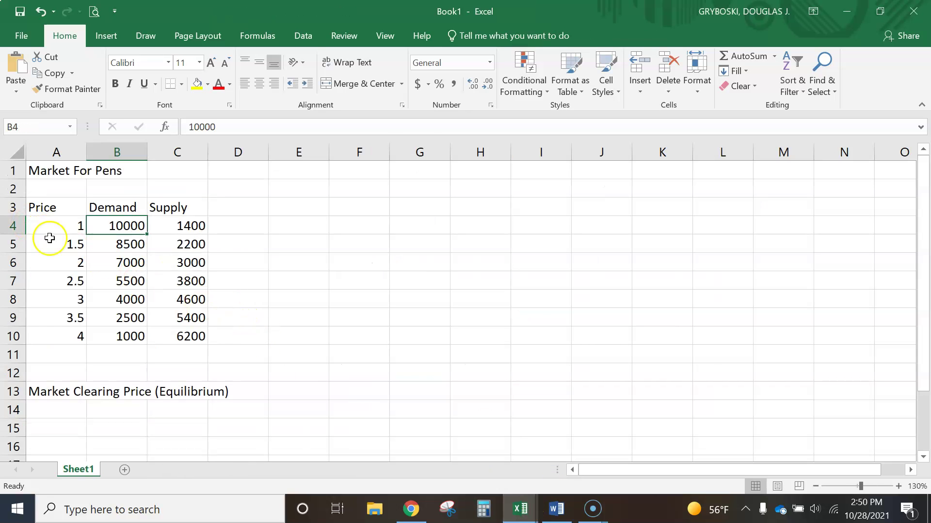
Give prices A4:A10 Accounting format and demand/supply B4:C10 Comma Style with zero decimals.
drag(54, 226, 74, 336)
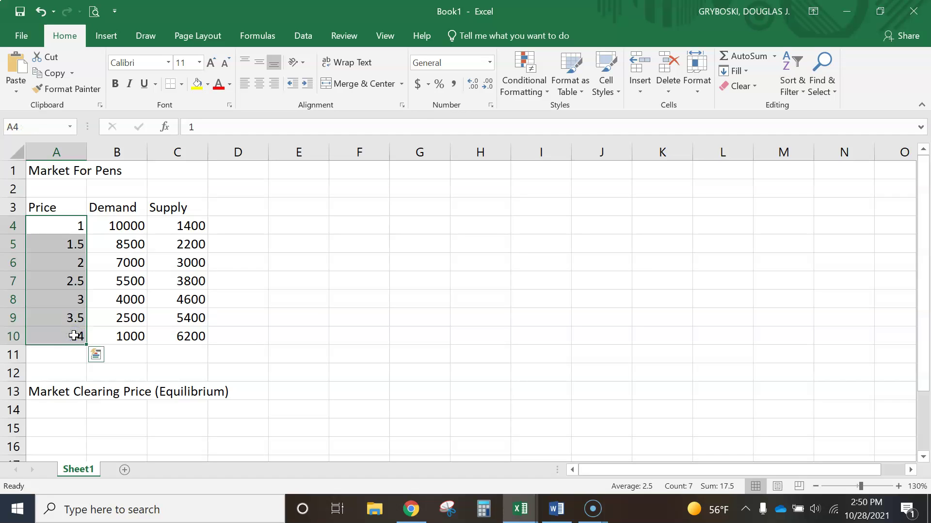
click(417, 85)
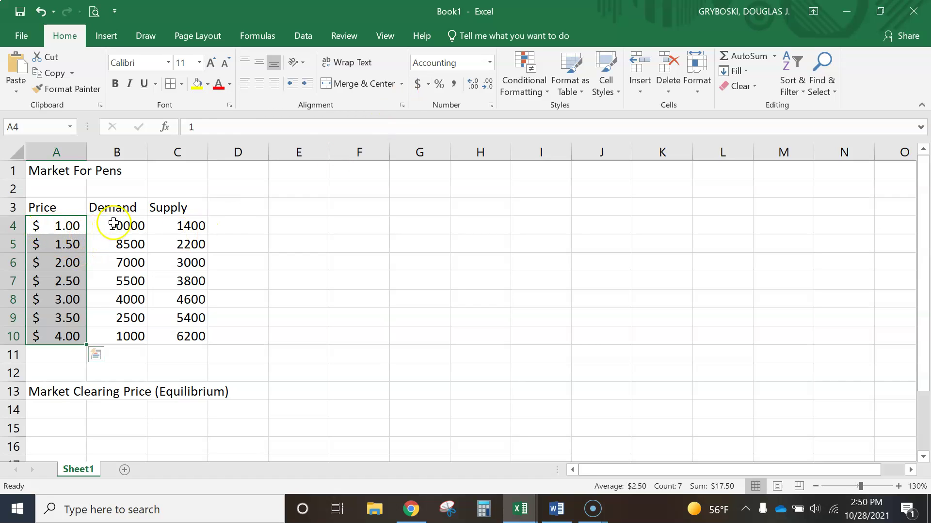
drag(114, 224, 191, 336)
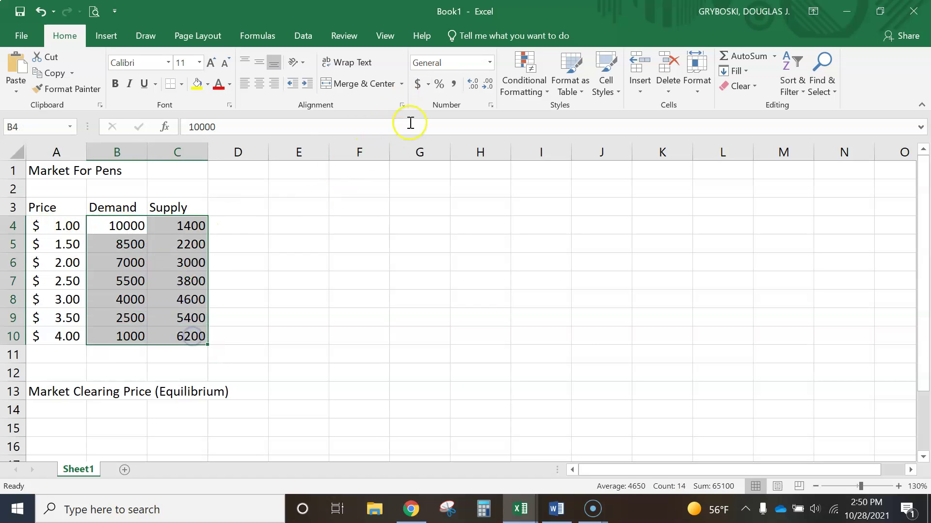
click(454, 85)
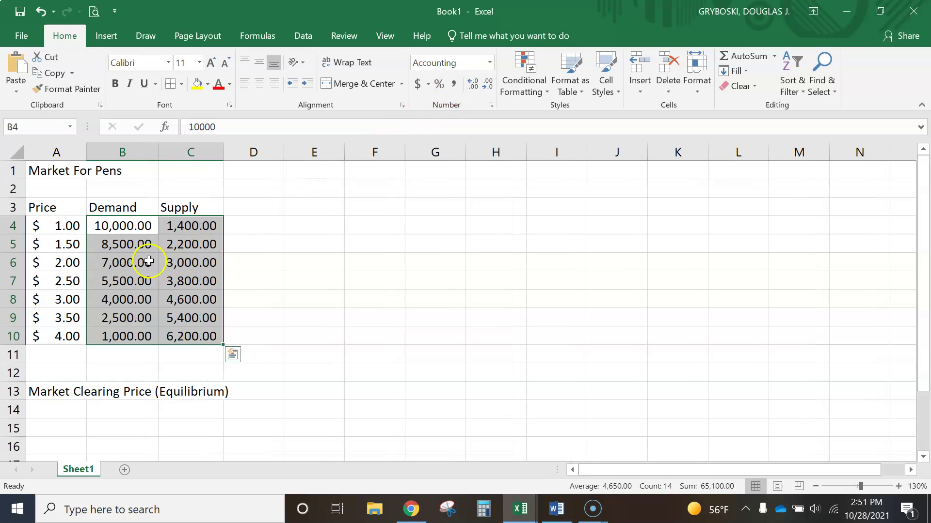
click(486, 86)
click(486, 86)
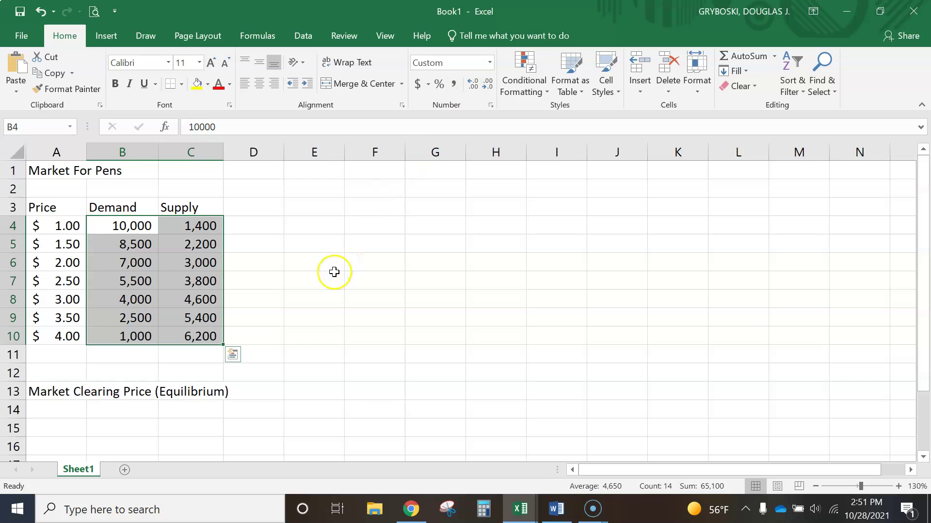
click(154, 231)
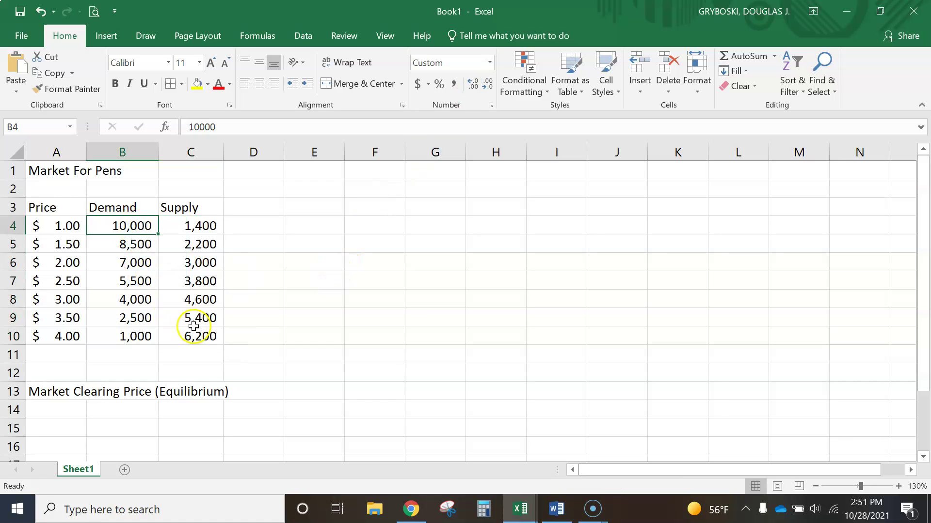
Merge and center the 'Market For Pens' title across cells A1:C1.
drag(60, 170, 181, 171)
click(126, 184)
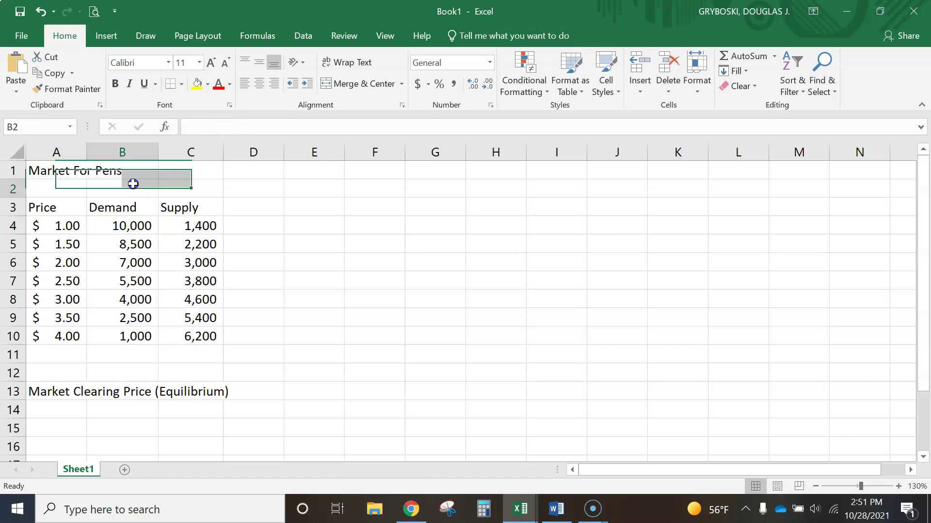
click(63, 170)
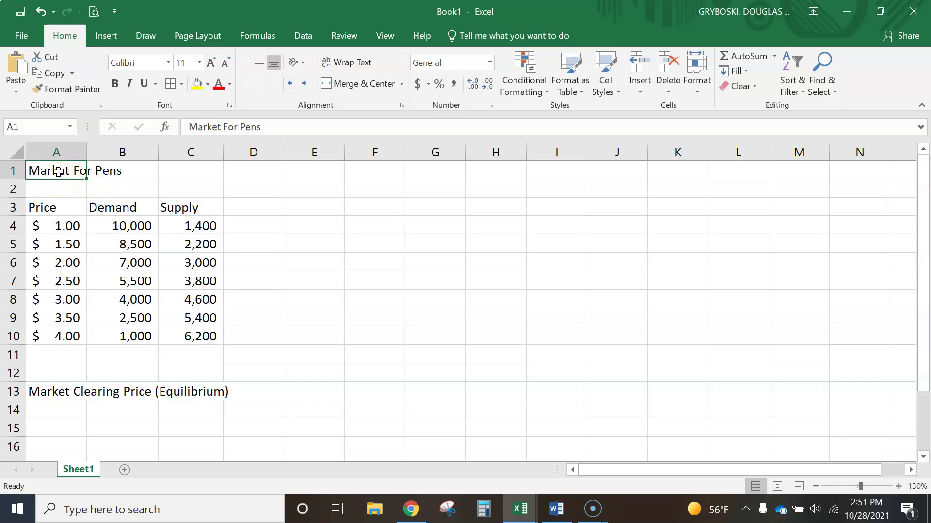
click(56, 172)
drag(55, 172, 174, 172)
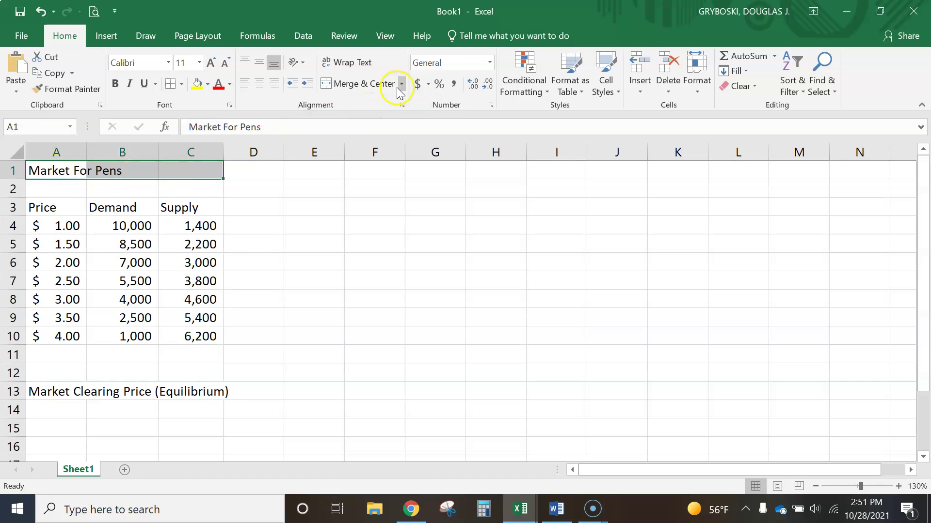
click(378, 87)
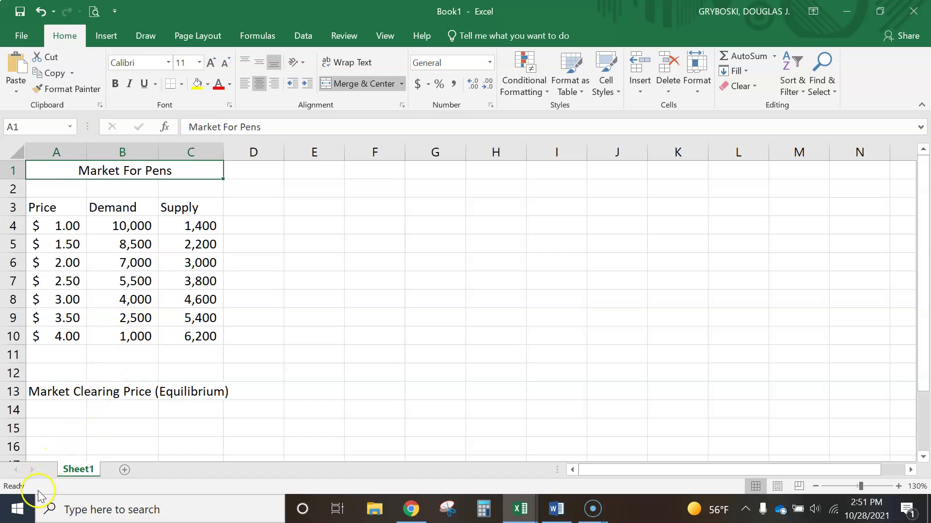
click(92, 509)
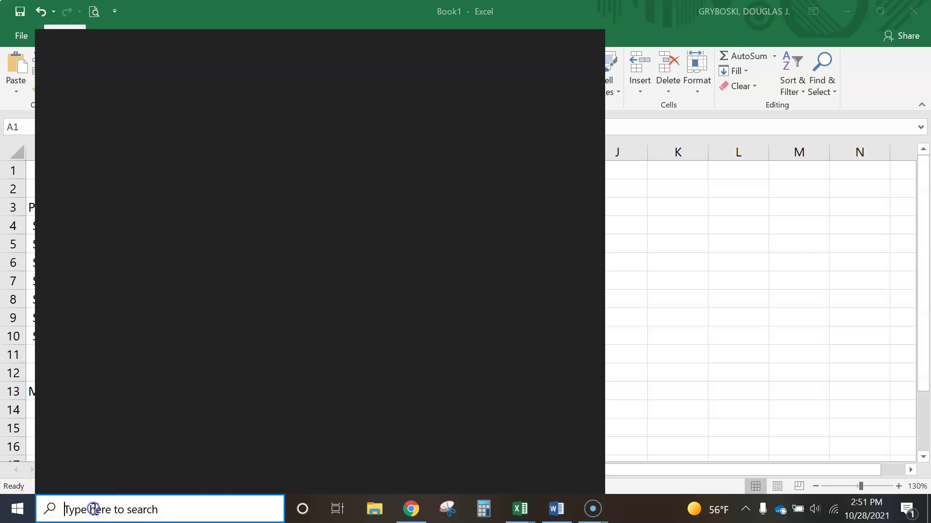
text(ec)
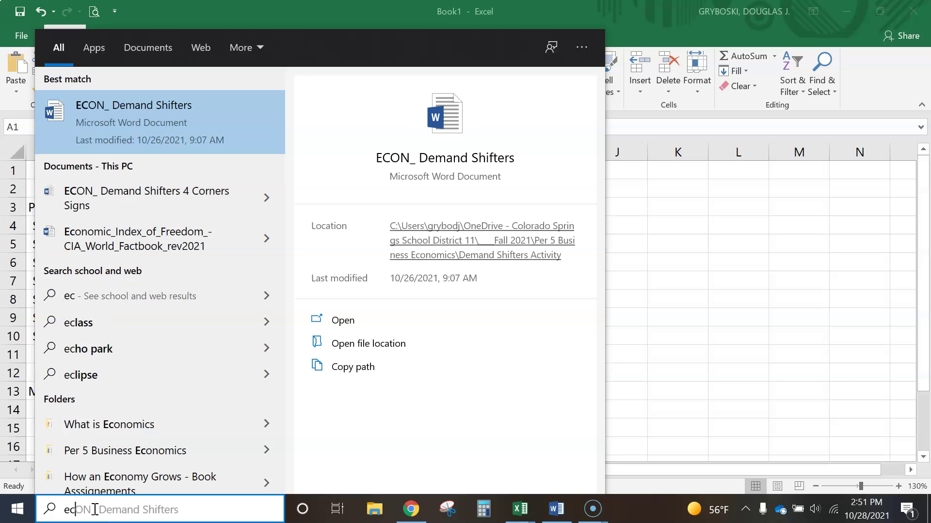
key(BackSpace)
text(xce)
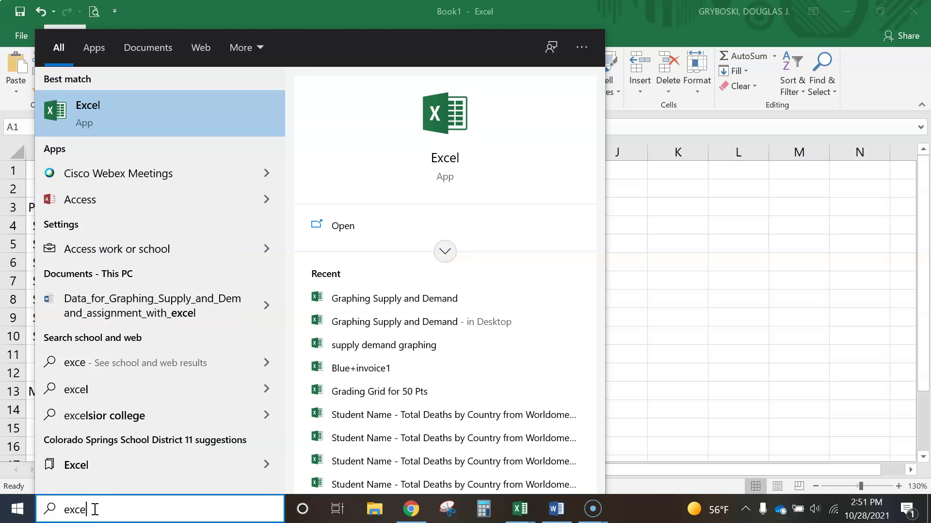
text(l)
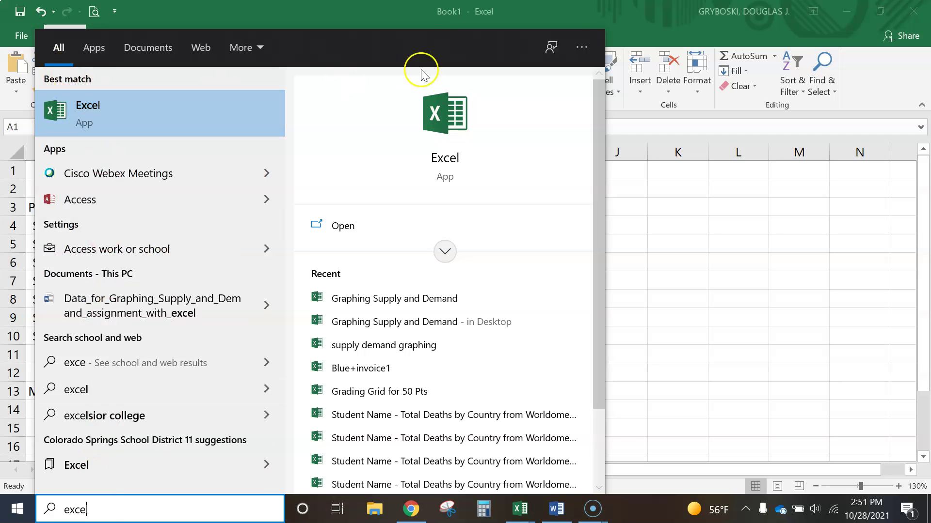
click(571, 17)
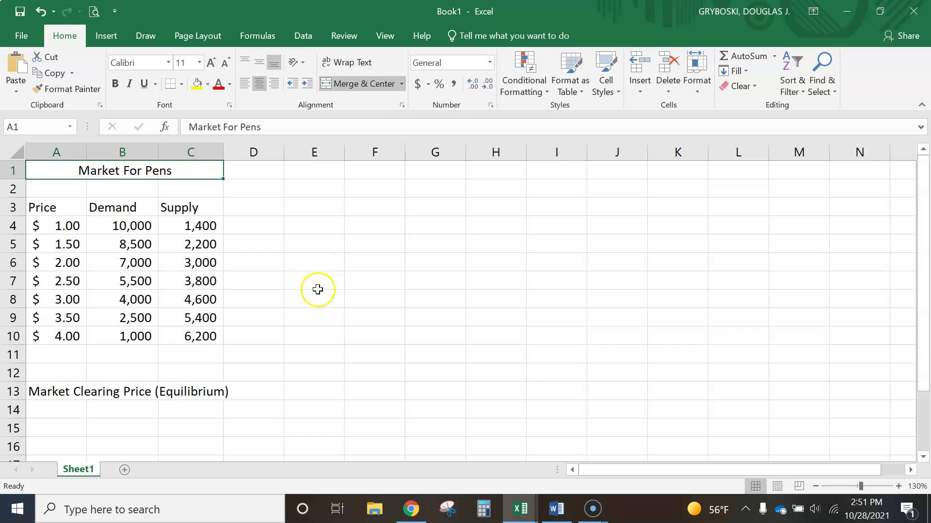
Bring the Book1 window forward from the Excel taskbar previews.
click(520, 509)
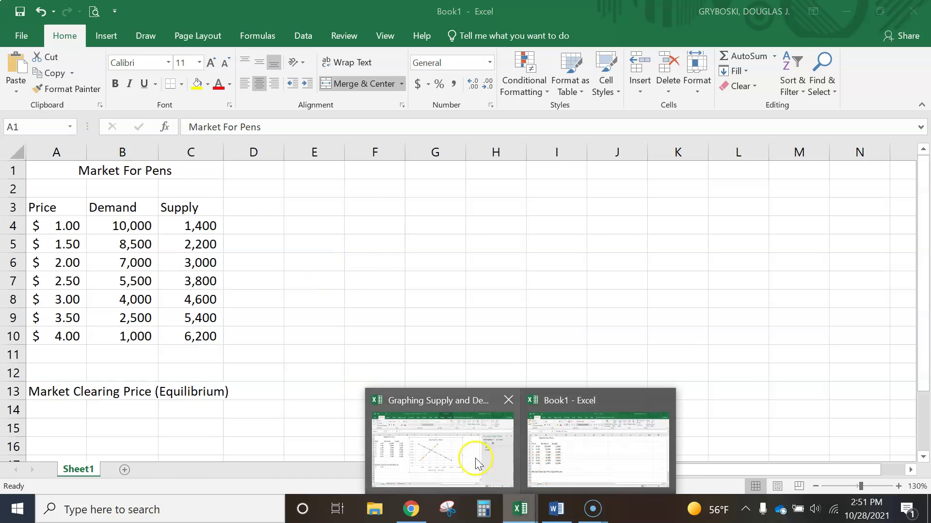
click(474, 461)
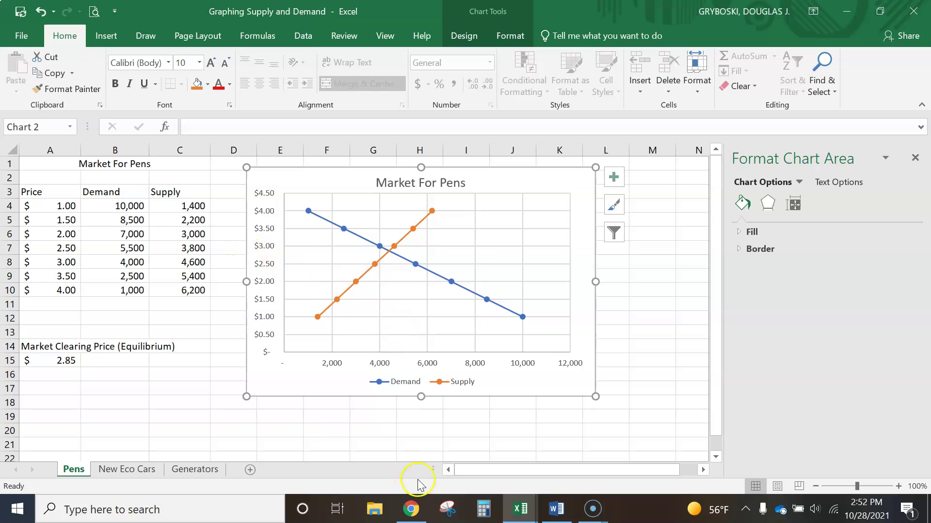
click(522, 509)
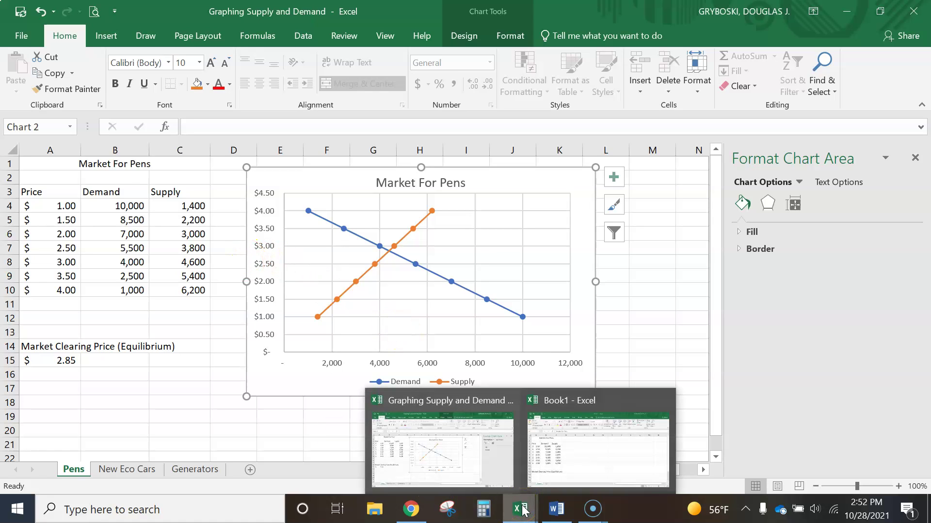
click(522, 509)
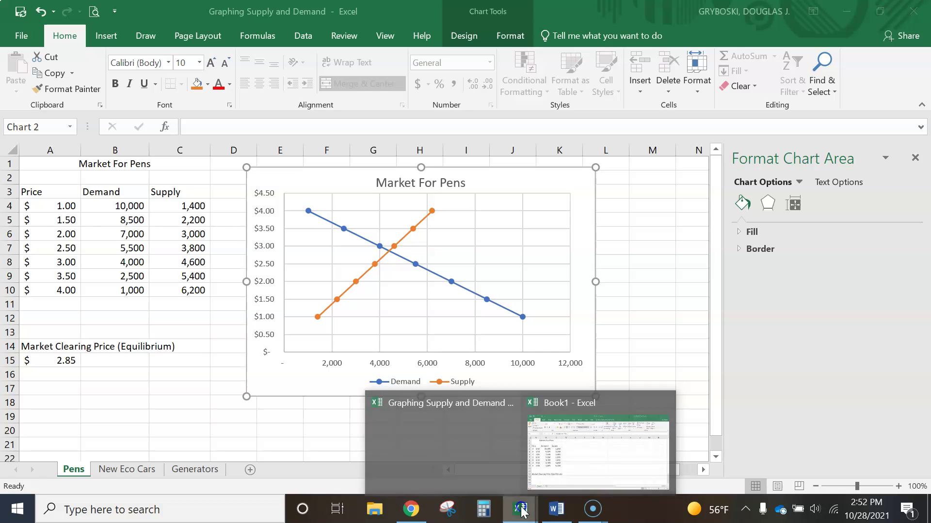
click(533, 473)
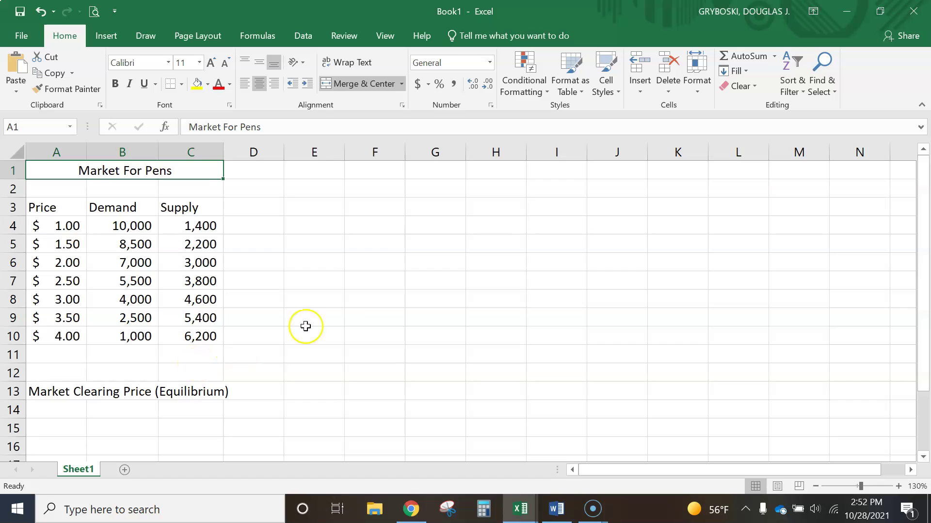
Insert a Scatter with Smooth Lines and Markers chart from the A3:C10 table.
click(43, 207)
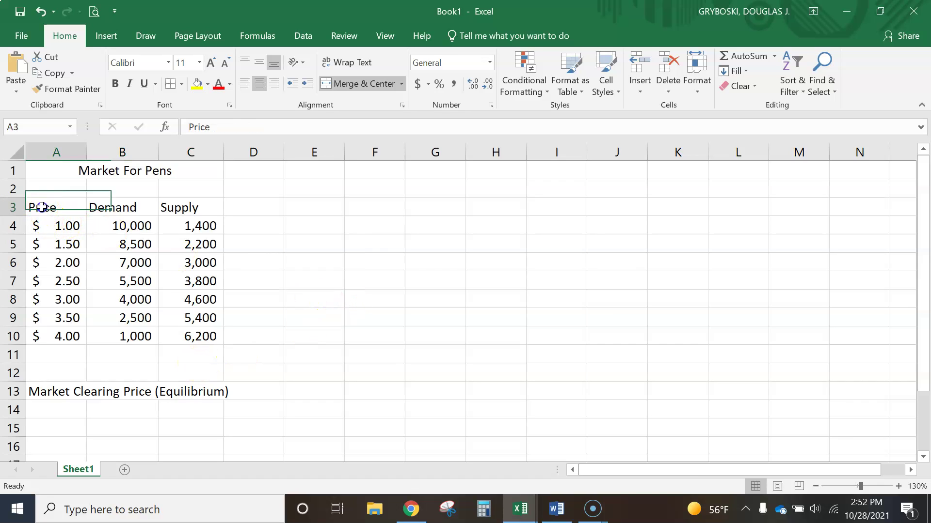
drag(56, 225, 182, 338)
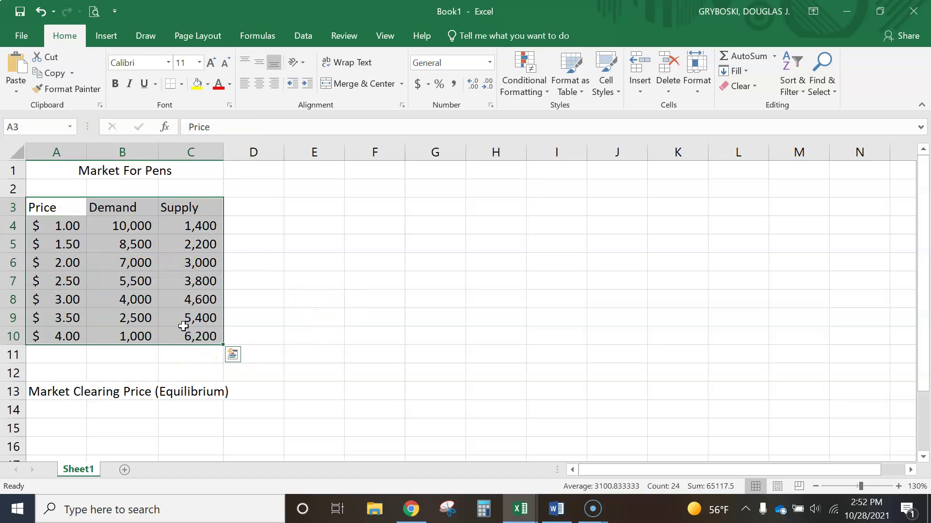
click(106, 35)
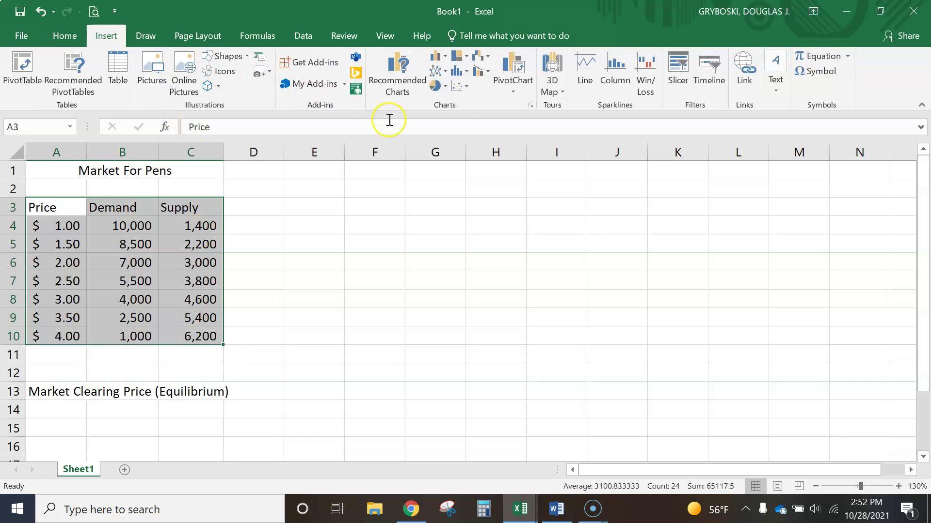
click(463, 86)
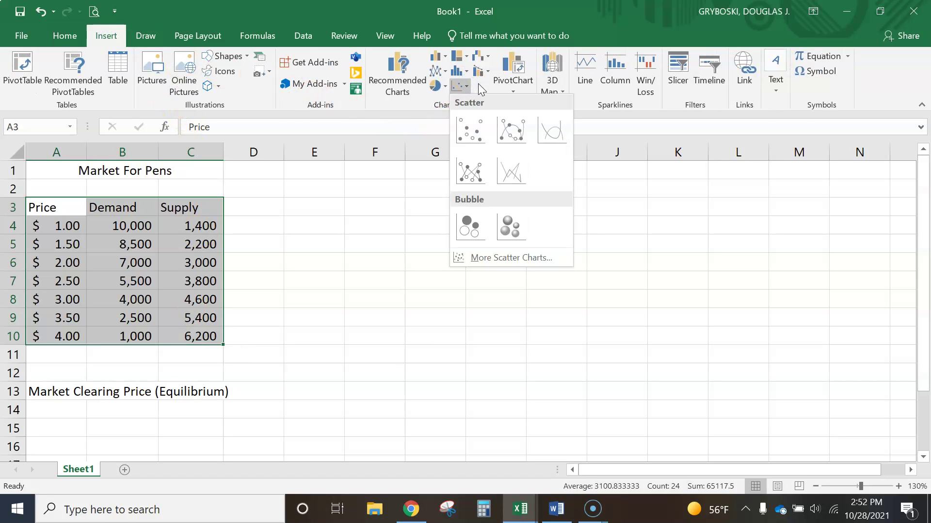
click(505, 132)
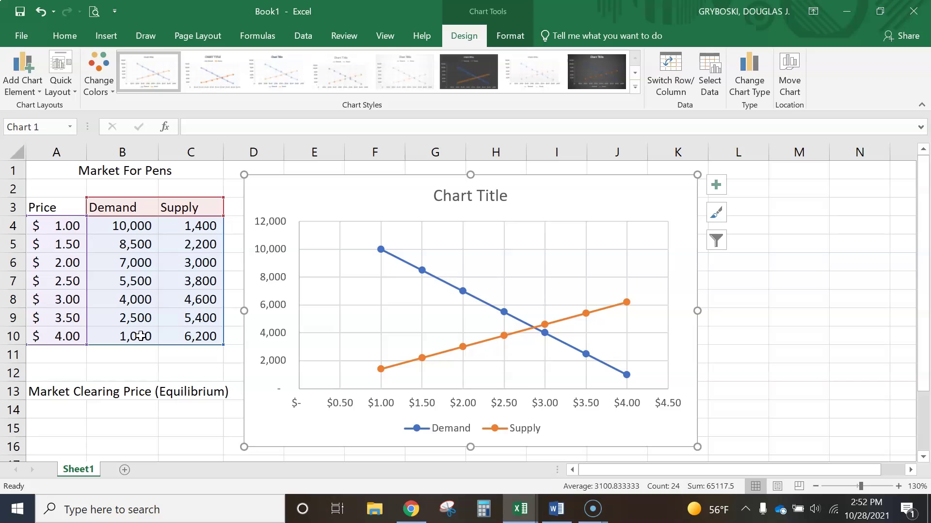
click(133, 225)
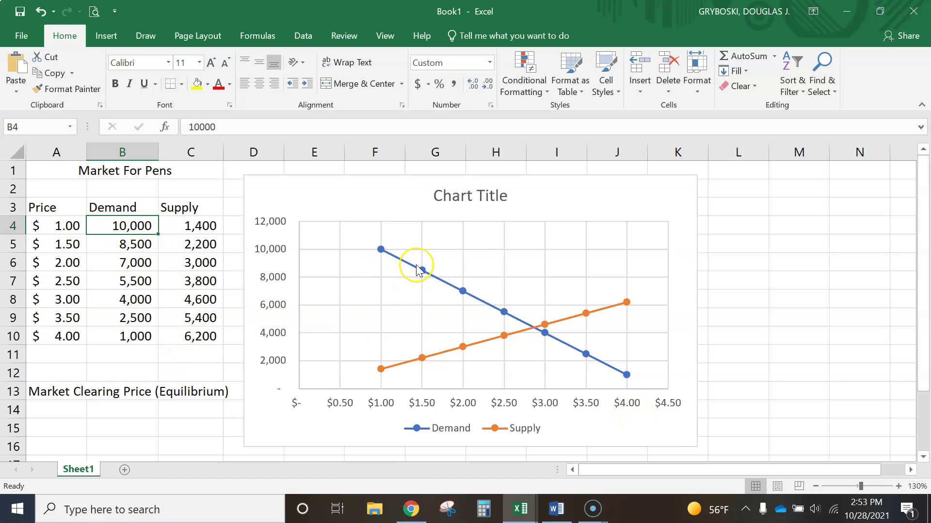
Select the supply and demand chart and bring up its right-click menu.
click(359, 194)
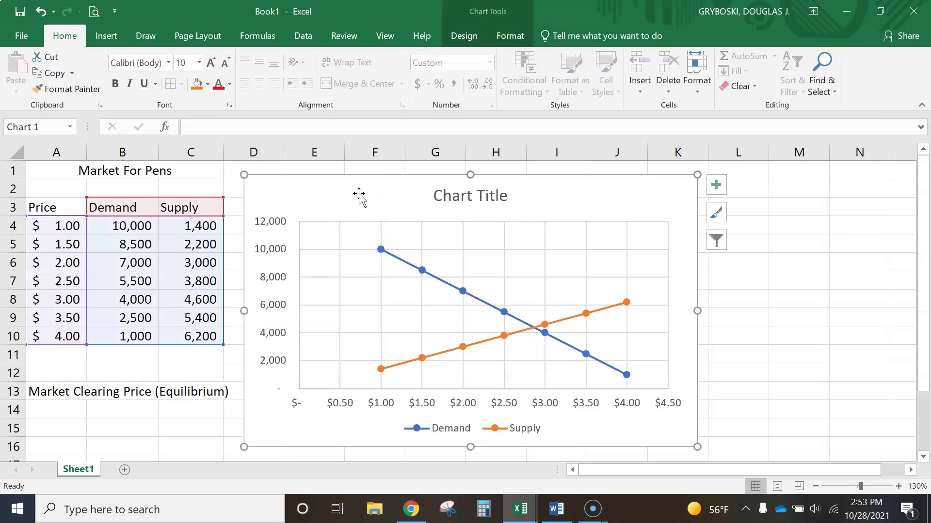
right_click(365, 186)
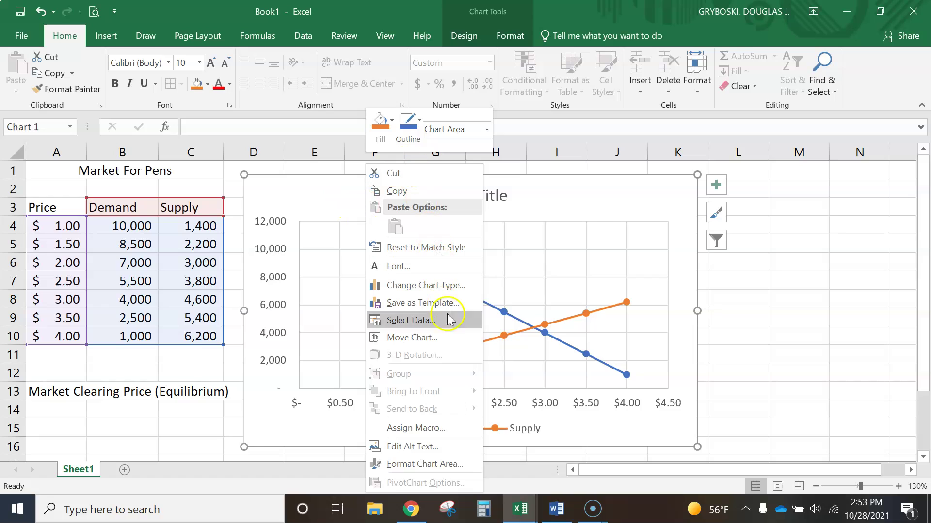
In the chart's Select Data dialog, remove the existing Demand and Supply series.
click(332, 193)
click(565, 233)
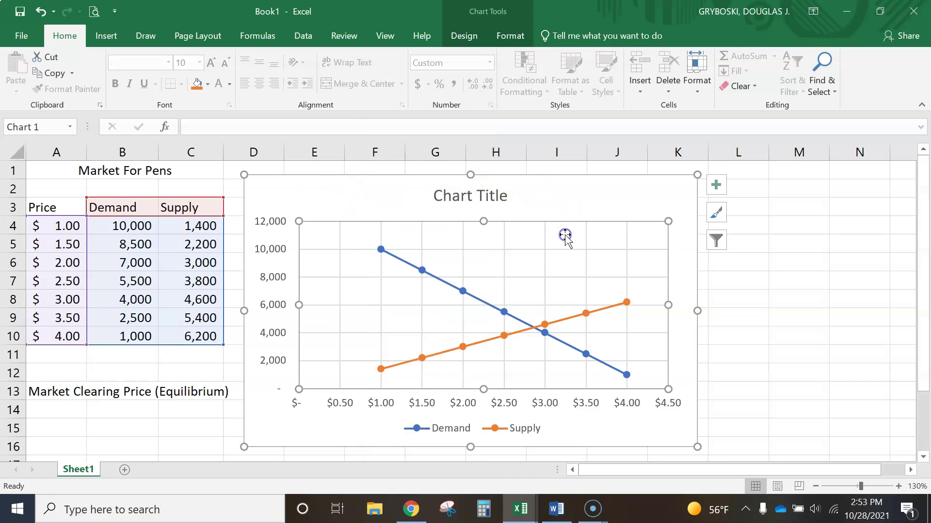
click(559, 189)
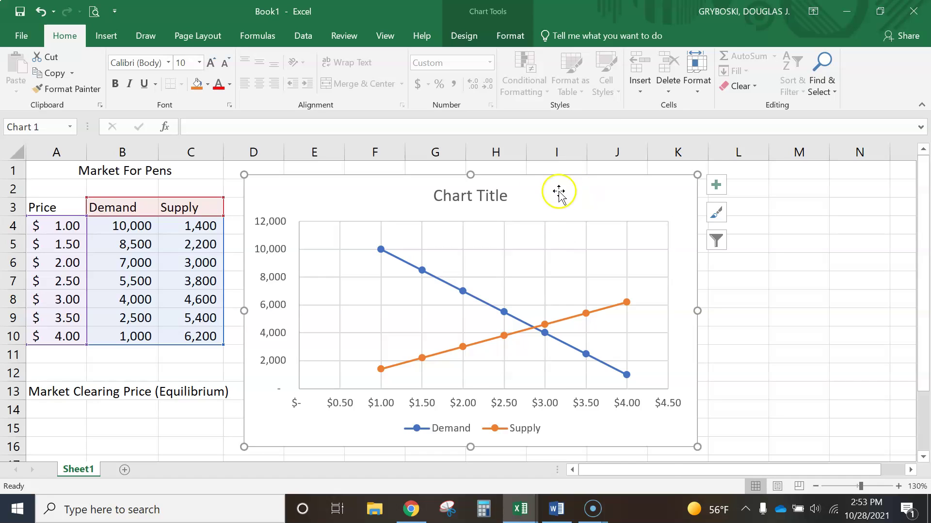
right_click(559, 192)
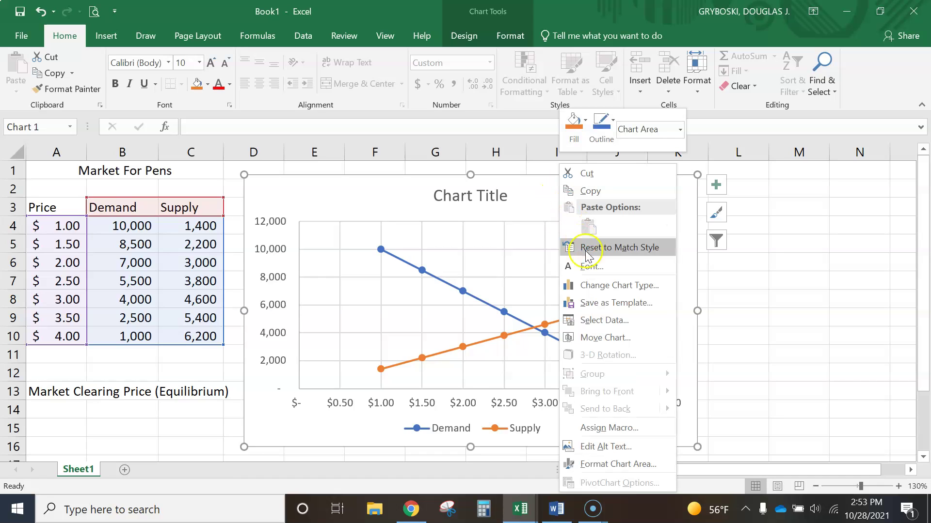
click(606, 320)
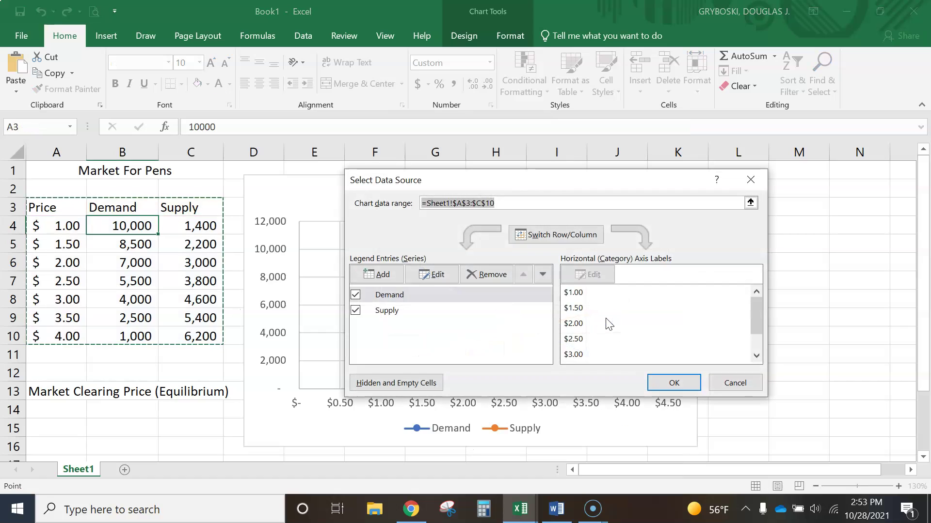
click(490, 274)
click(490, 274)
Add a Demand series named from B3, X values B4:B10, Y values A4:A10.
click(371, 276)
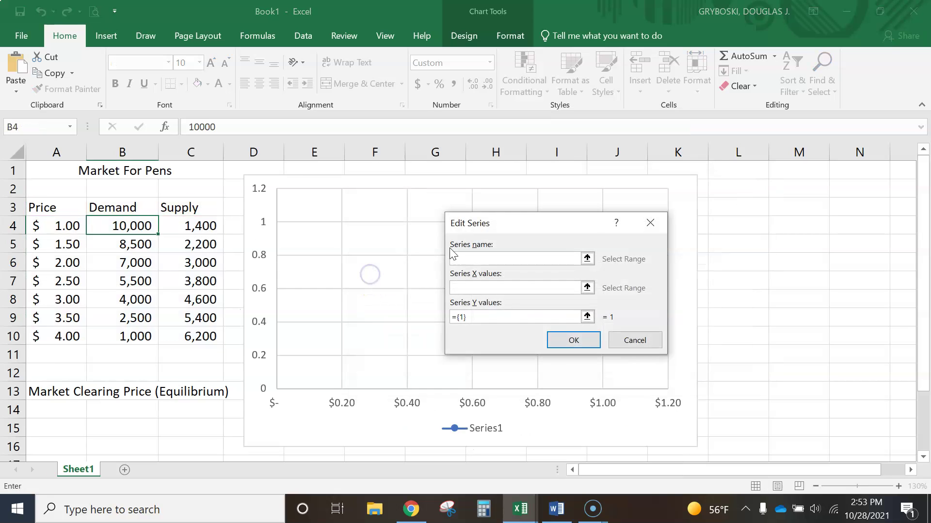
drag(556, 227, 587, 257)
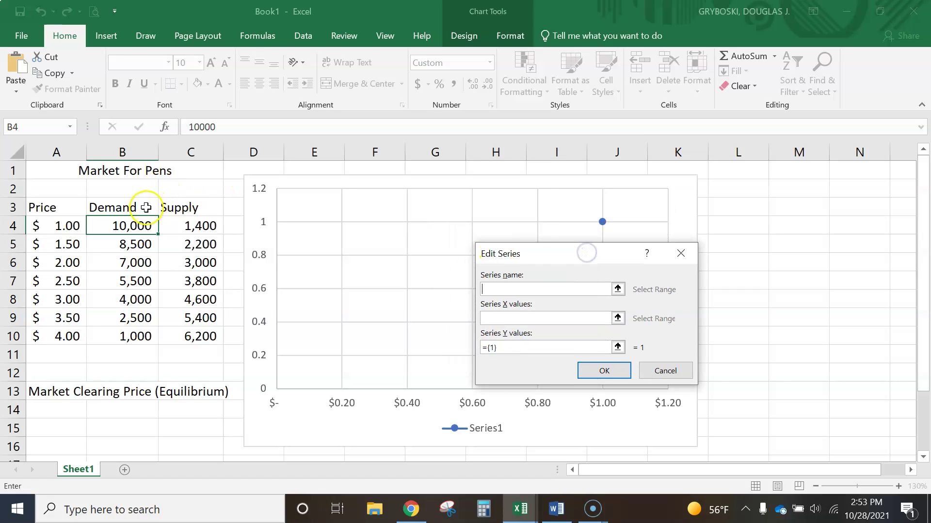
click(130, 208)
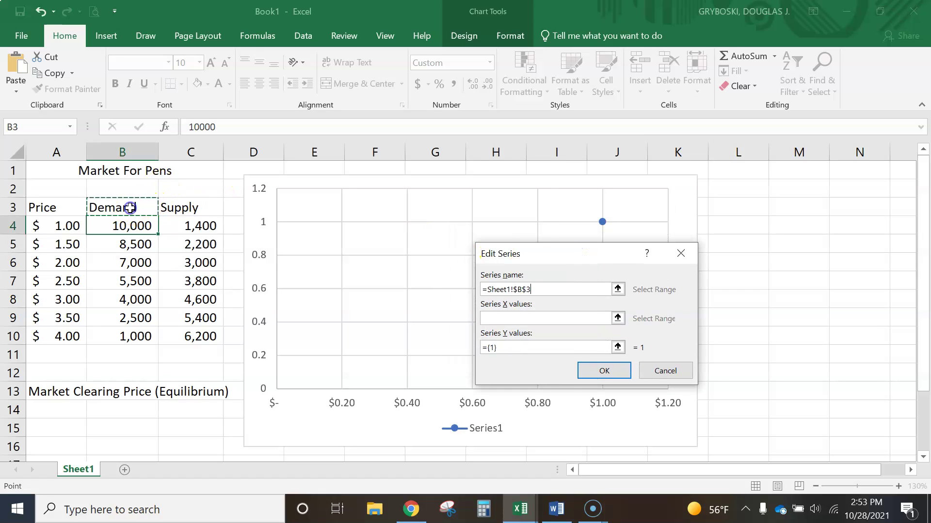
click(548, 320)
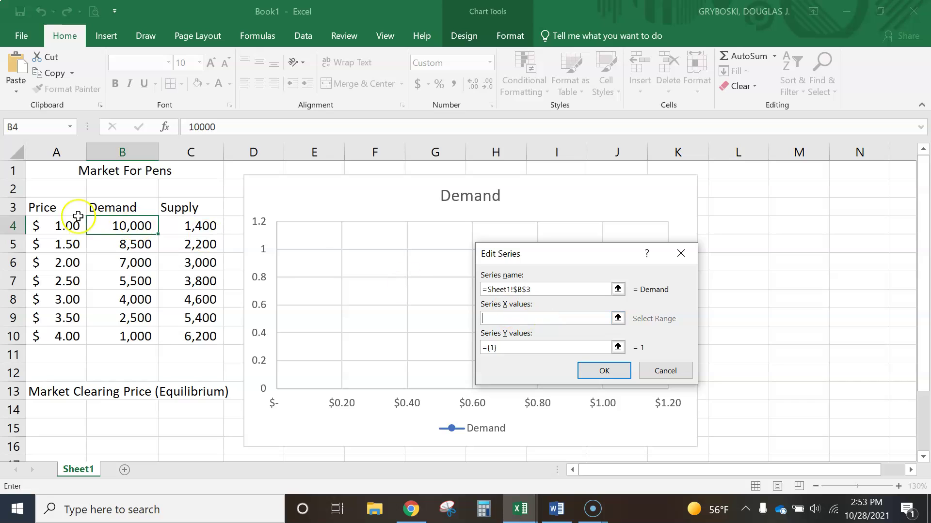
drag(115, 227, 111, 335)
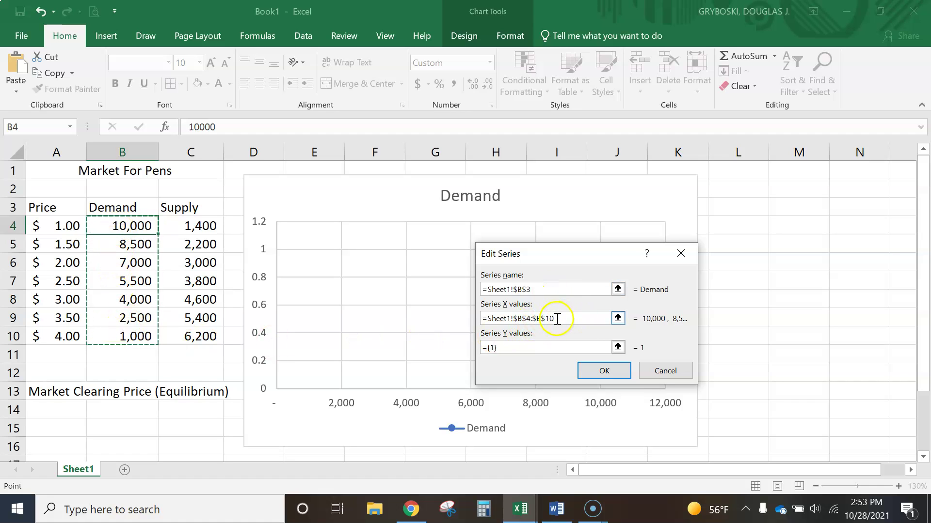
click(516, 347)
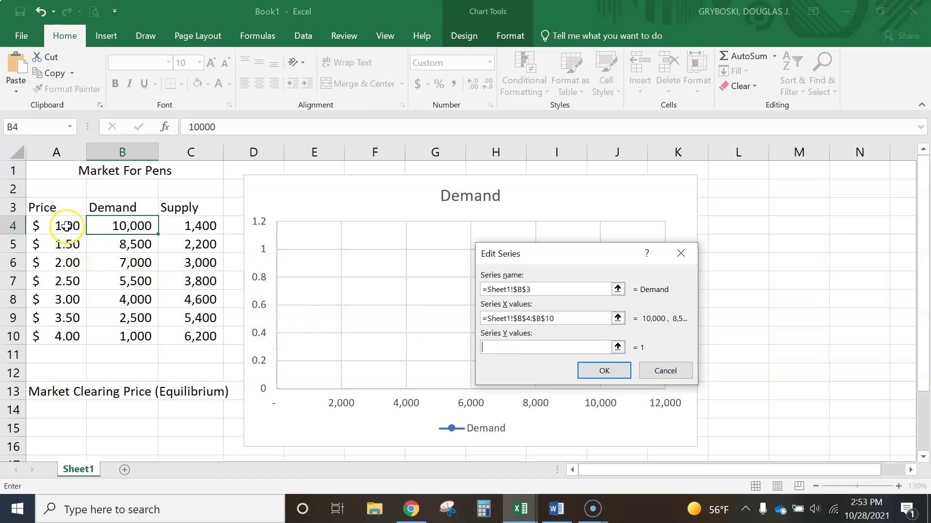
drag(64, 225, 74, 338)
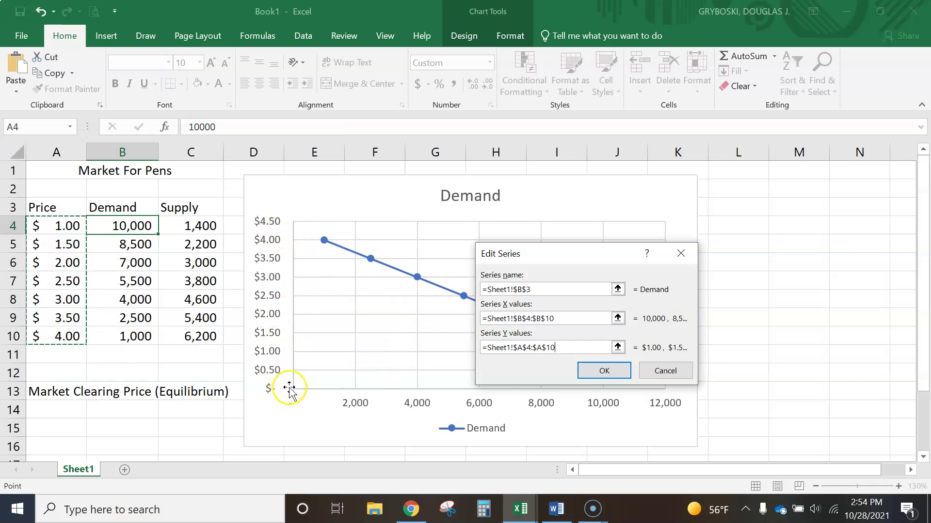
Add a Supply series named from C3 with X values C4:C10 and Y values A4:A10.
click(604, 371)
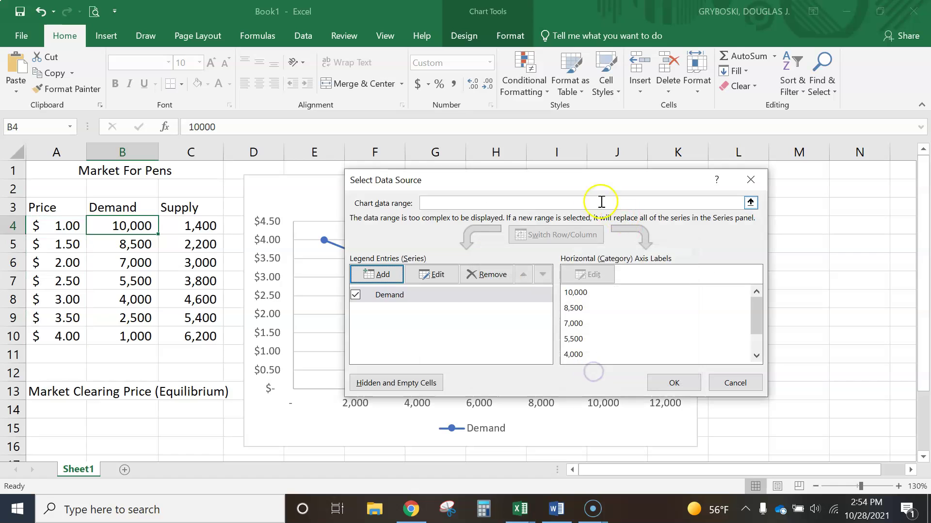
drag(486, 183, 469, 196)
click(358, 289)
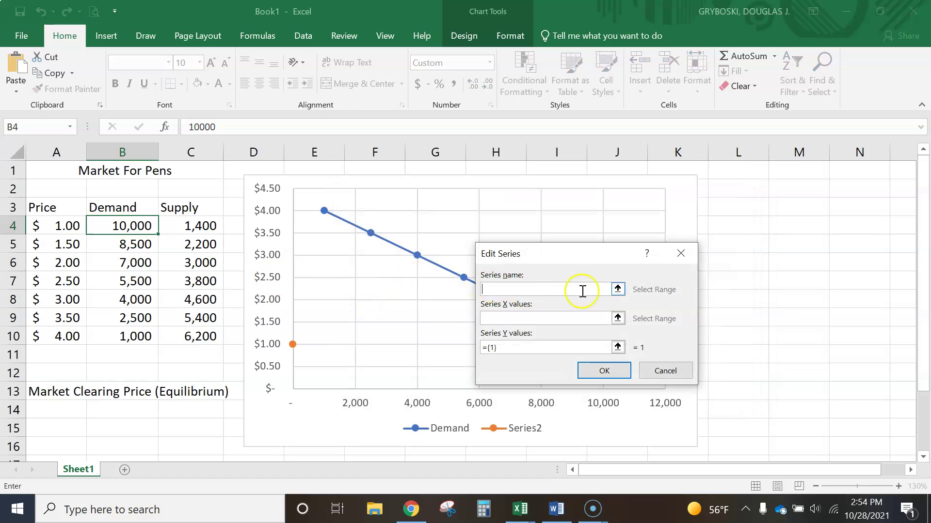
click(188, 209)
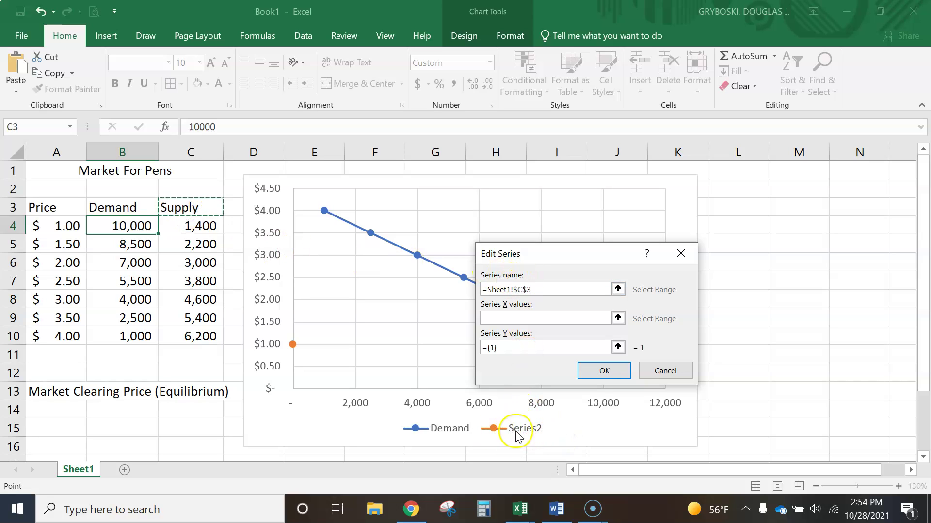
click(519, 319)
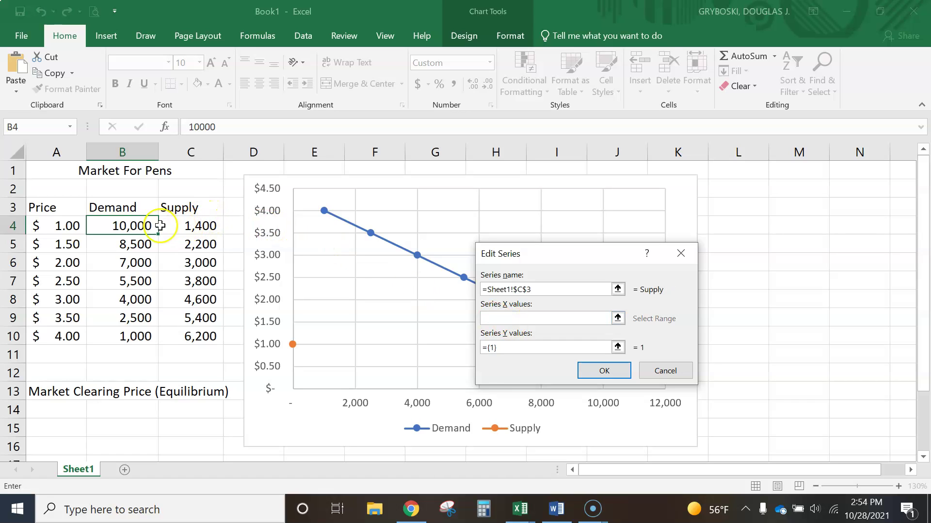
drag(191, 227, 191, 333)
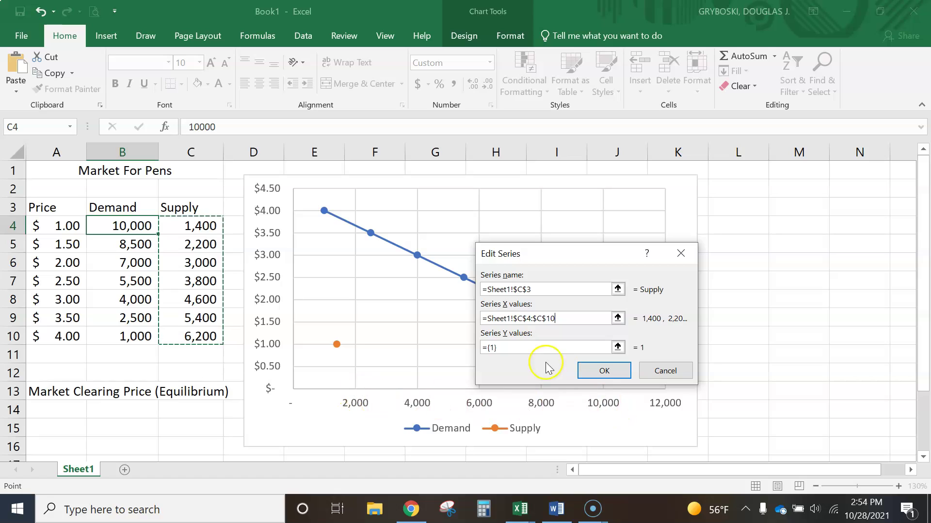
drag(525, 348, 470, 349)
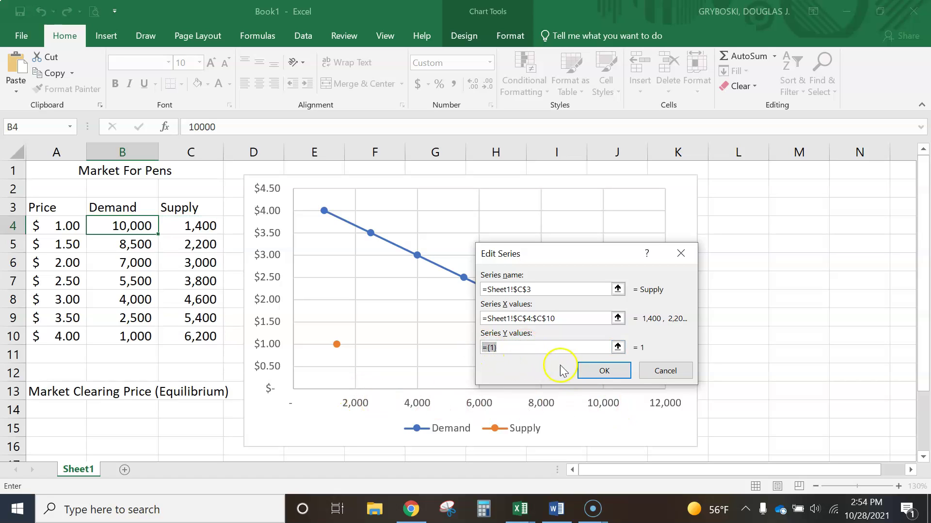
drag(68, 225, 60, 334)
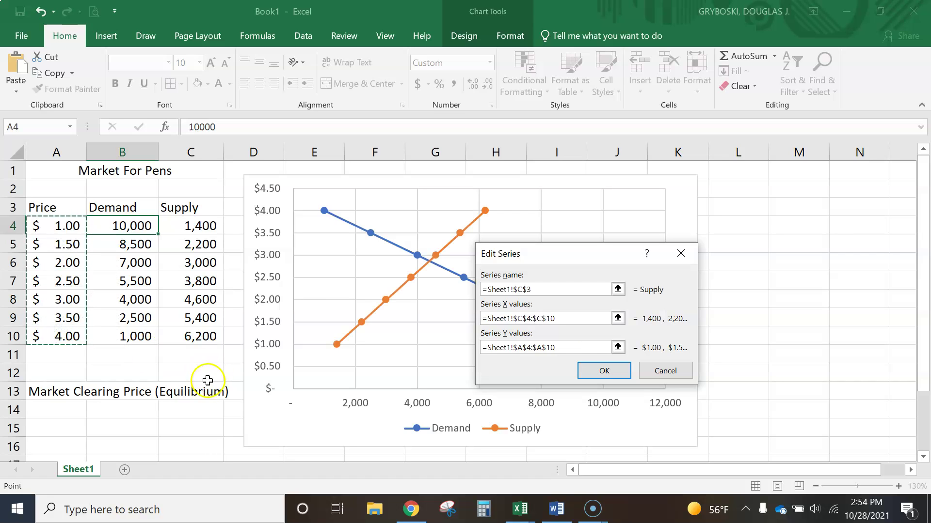
click(622, 377)
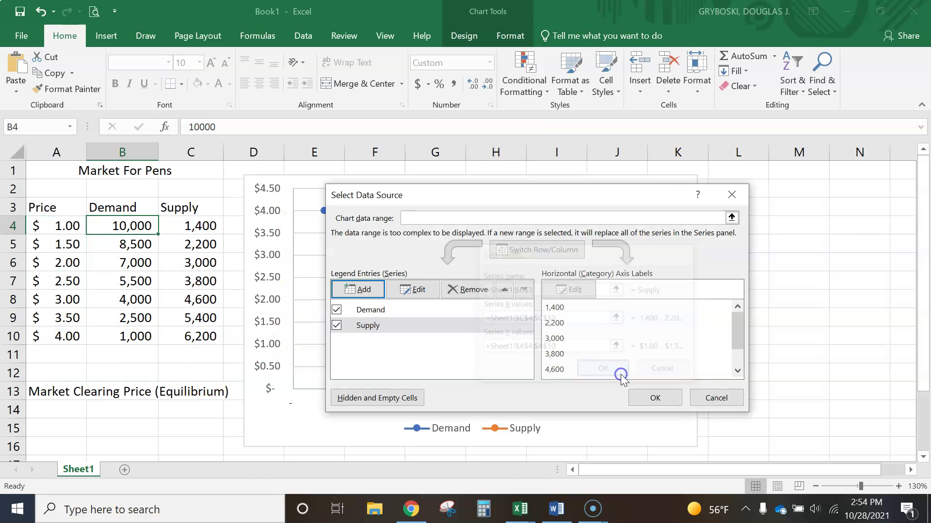
click(654, 399)
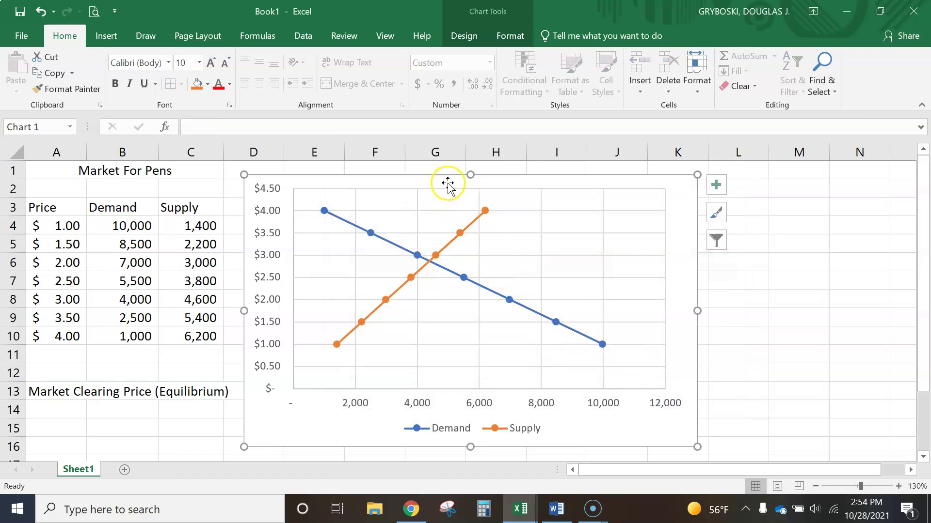
Lower the top edge of the chart's plot area to make room above it.
scroll(703, 352, down, 1)
scroll(727, 356, up, 1)
click(463, 191)
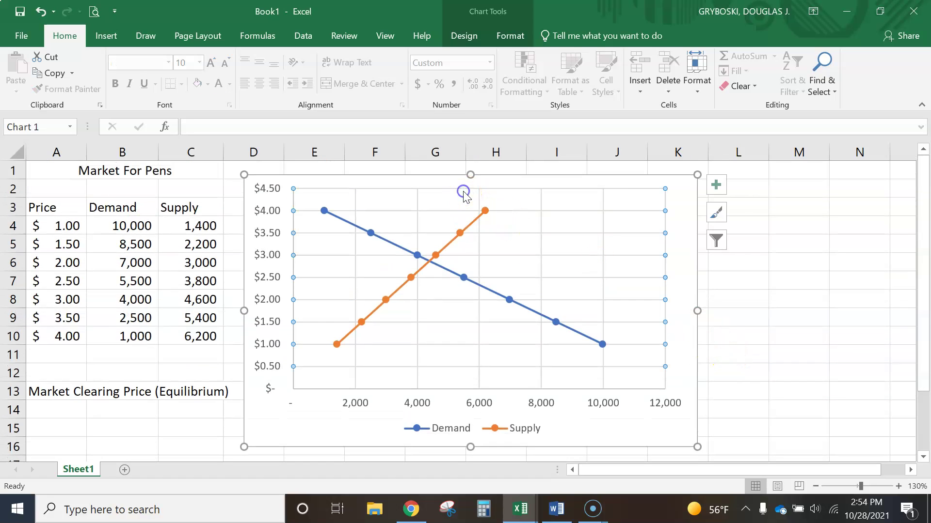
scroll(702, 334, down, 1)
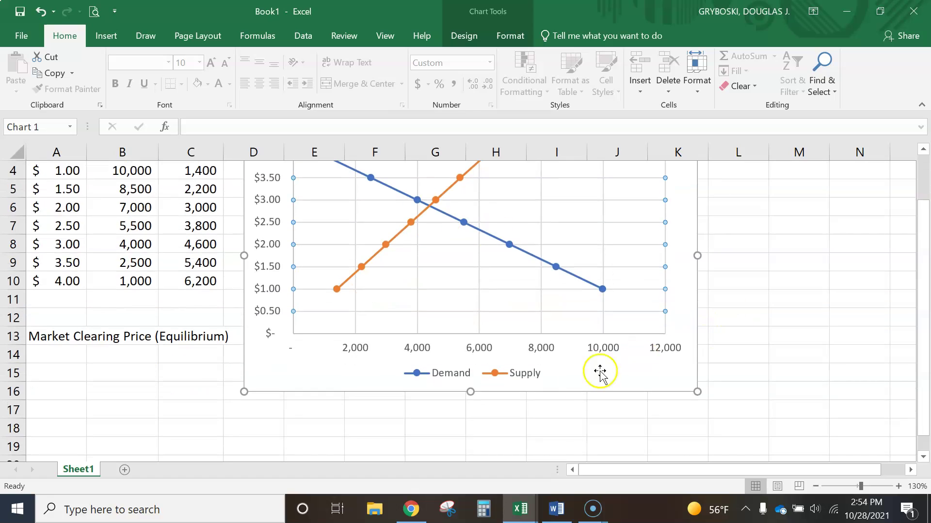
click(470, 391)
scroll(515, 376, up, 1)
click(556, 216)
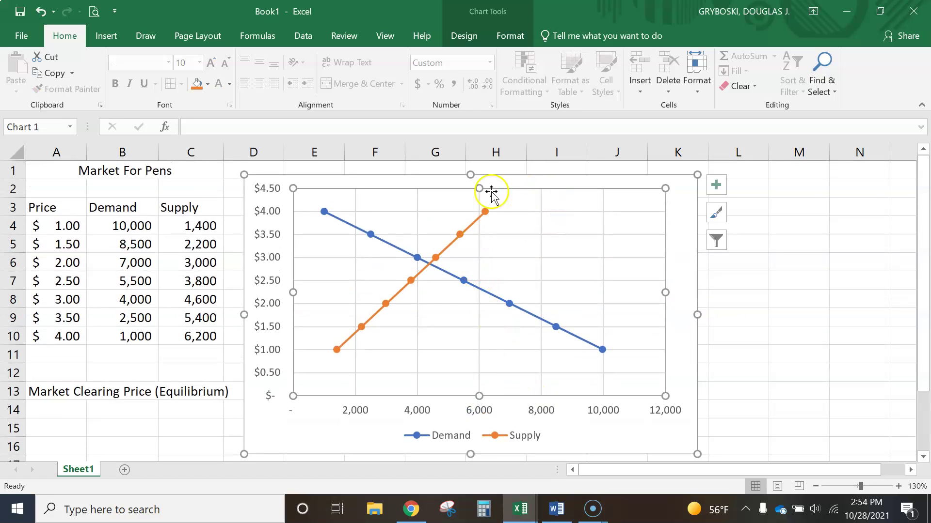
drag(477, 188, 478, 218)
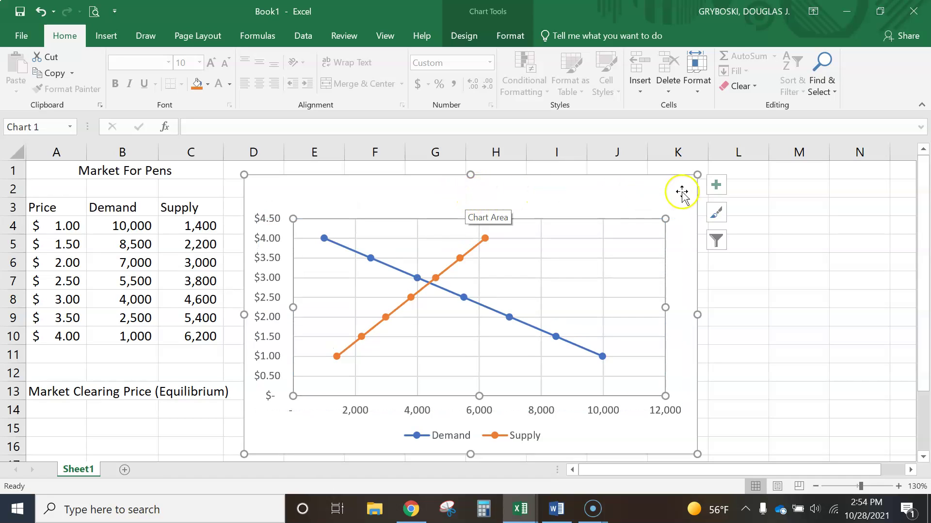
Add a chart title and replace its placeholder text with 'Market For Pens'.
click(715, 186)
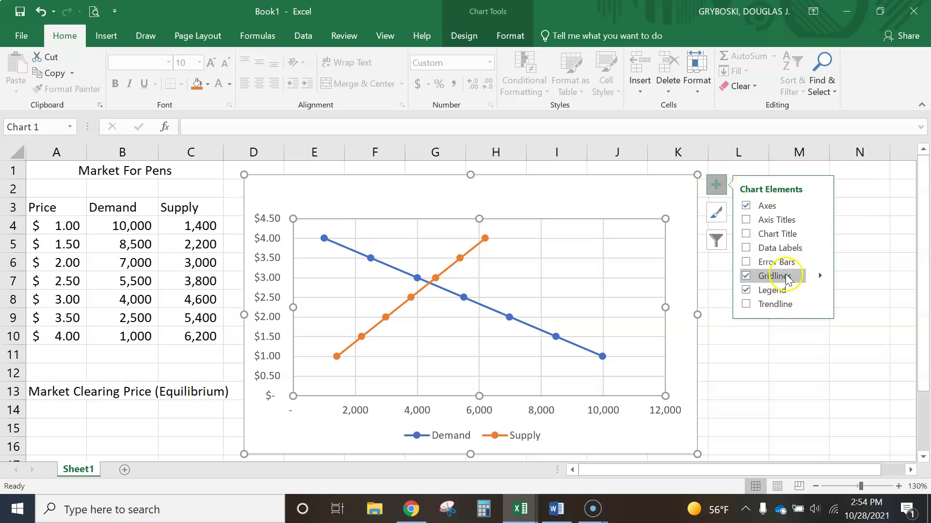
click(745, 234)
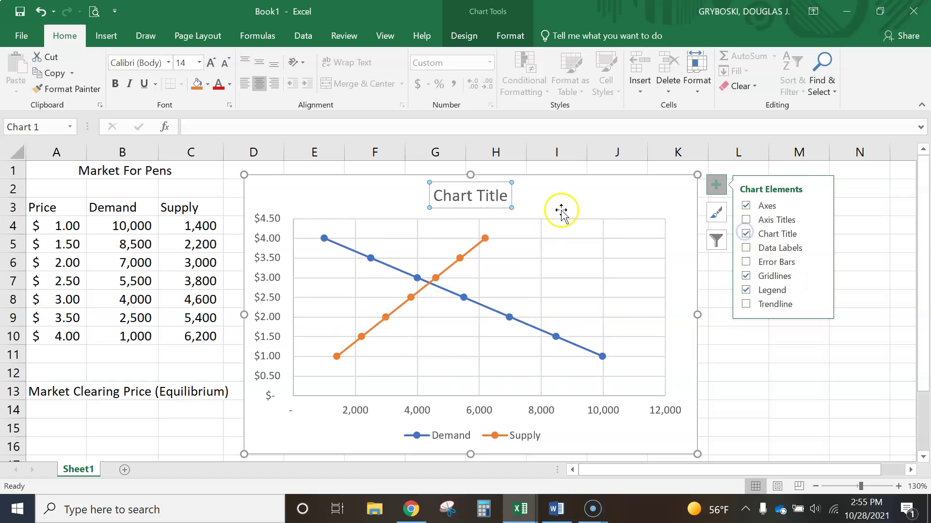
click(81, 171)
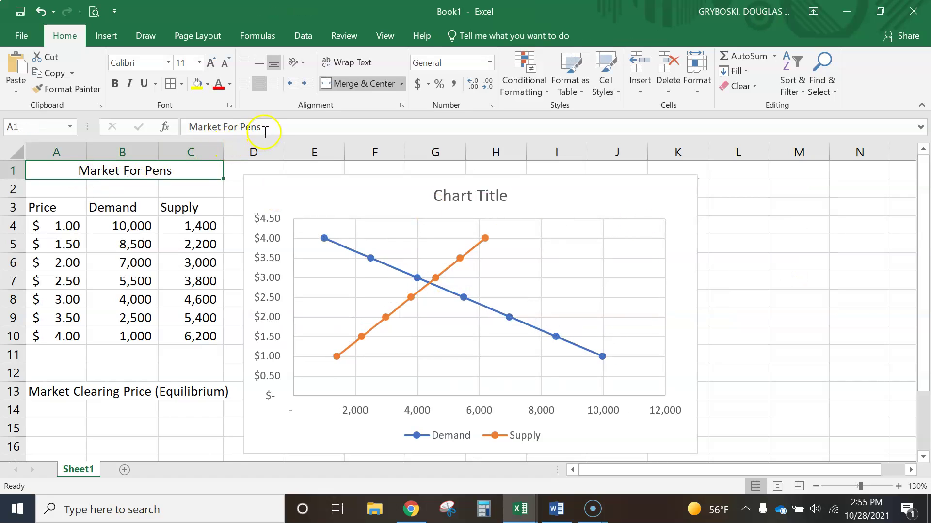
drag(264, 127, 187, 128)
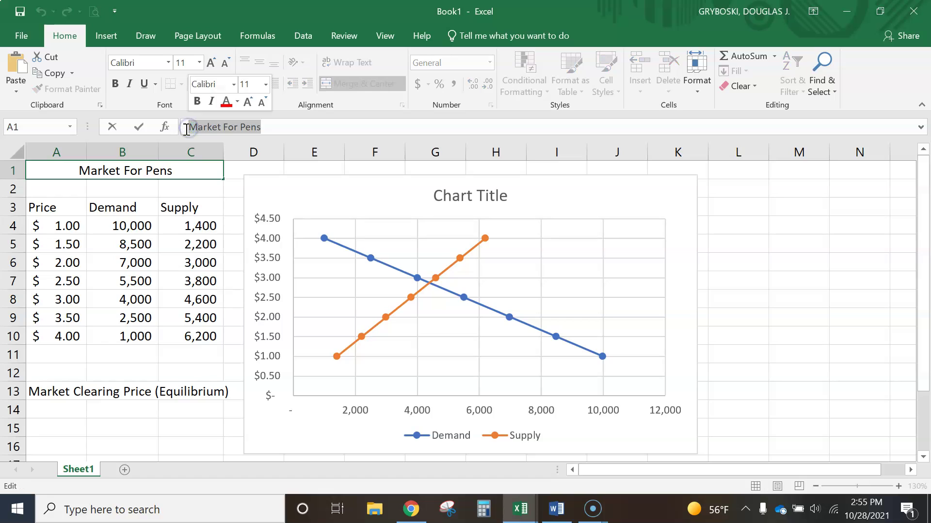
click(482, 196)
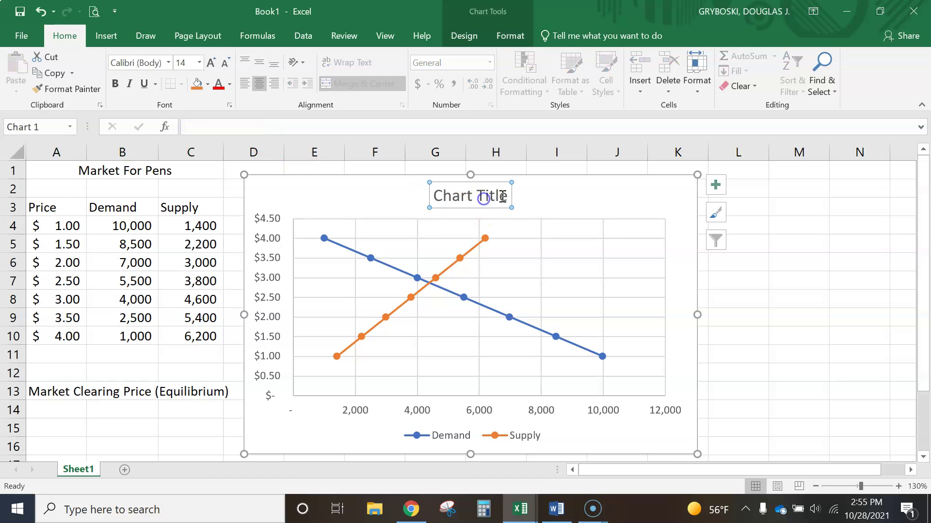
drag(505, 193, 445, 193)
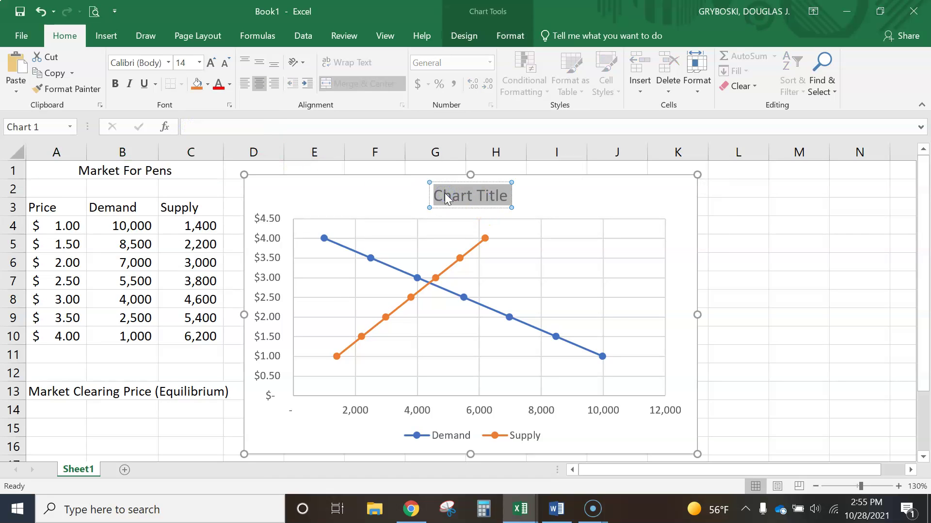
key(ctrl+v)
click(583, 198)
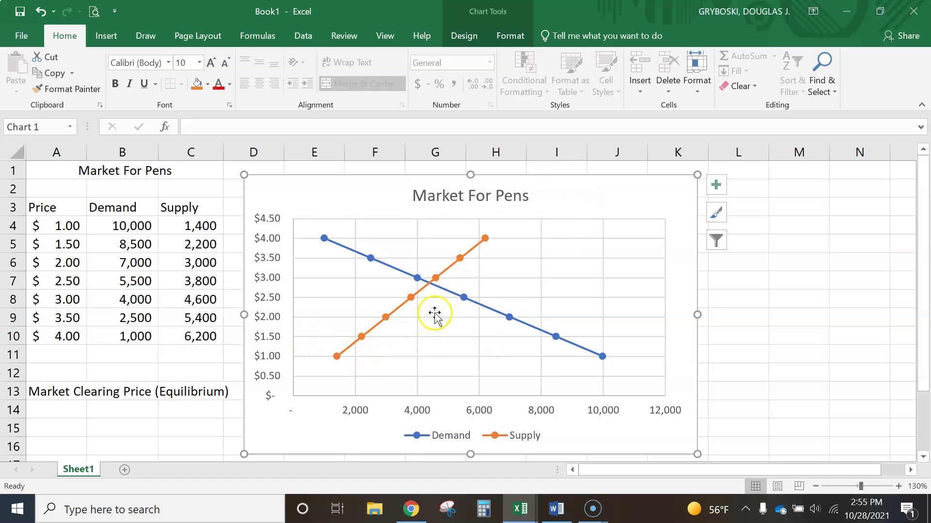
click(51, 417)
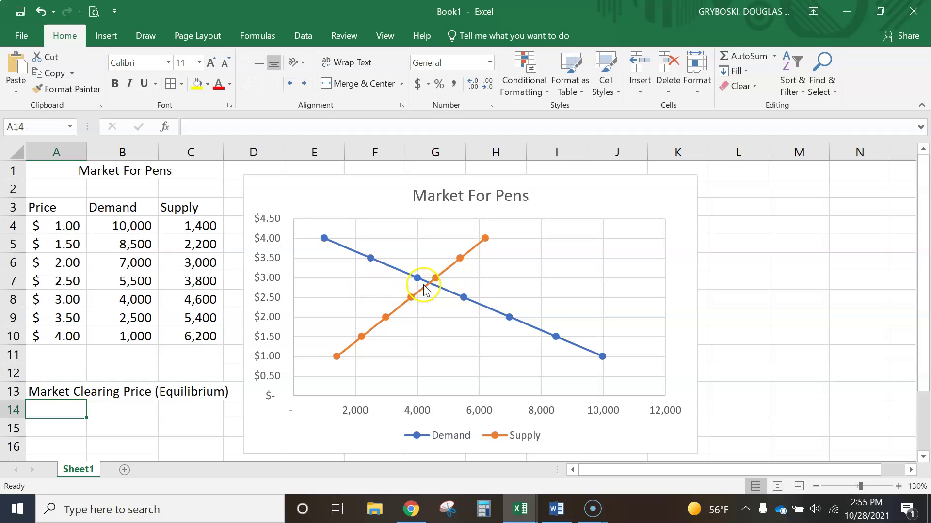
mouse_move(430, 289)
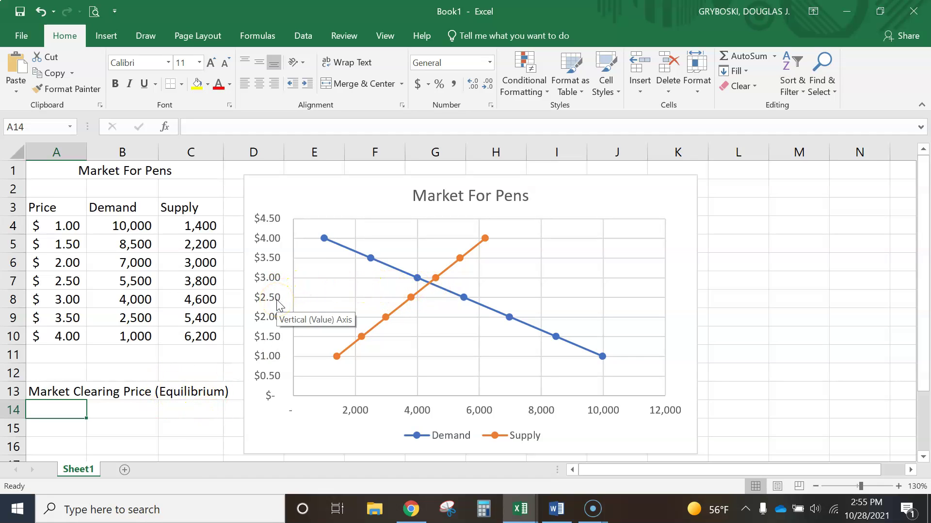
click(274, 285)
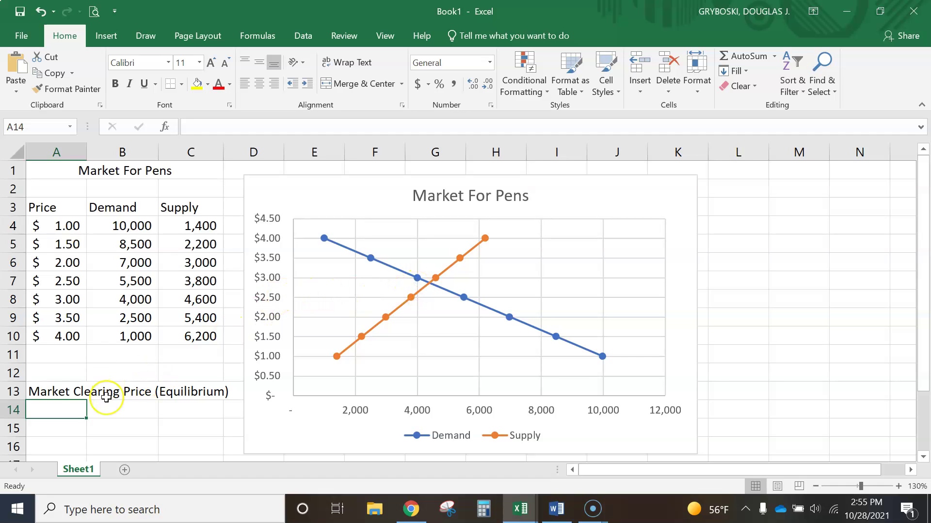
Enter 2.85 in cell A14 and format it as an Accounting dollar amount.
text(2.85)
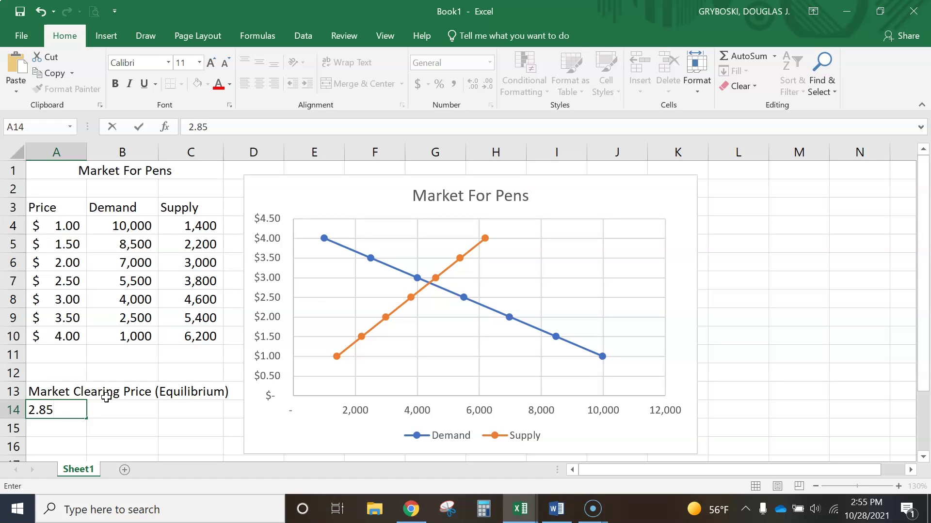
key(Return)
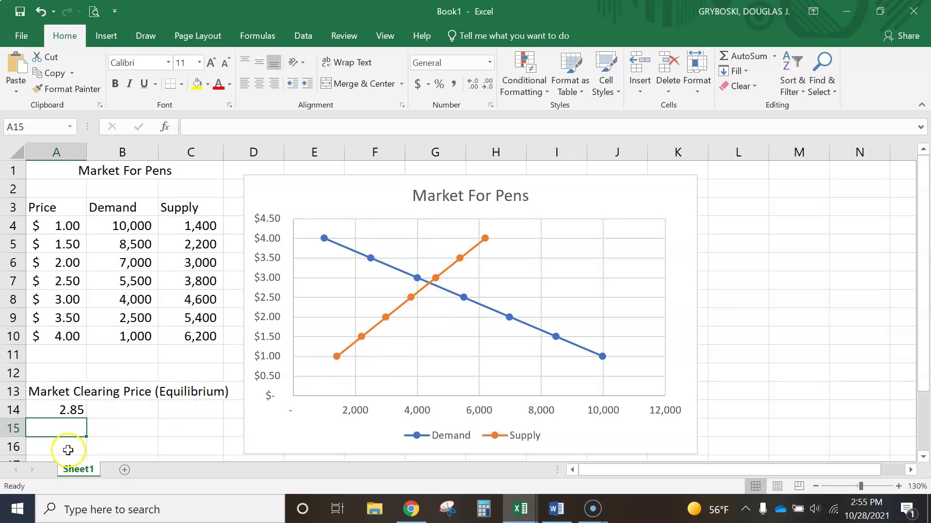
click(63, 411)
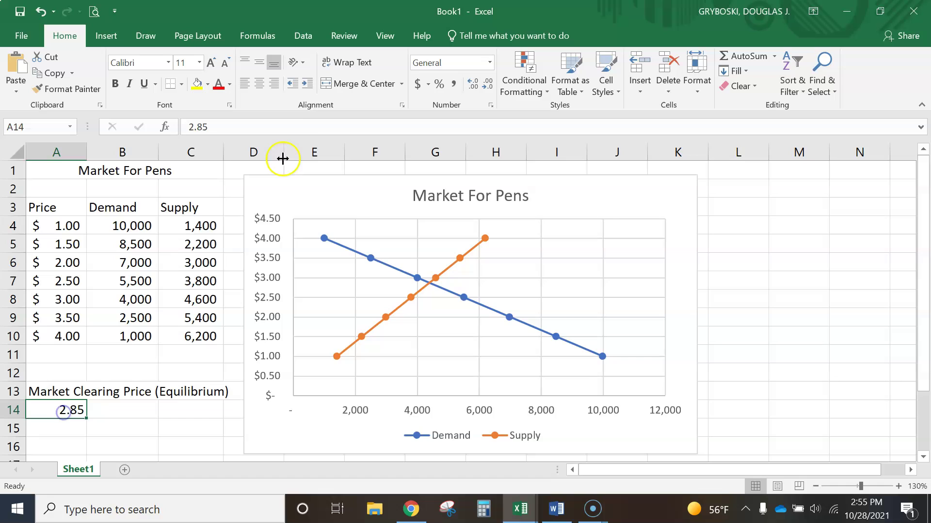
click(416, 85)
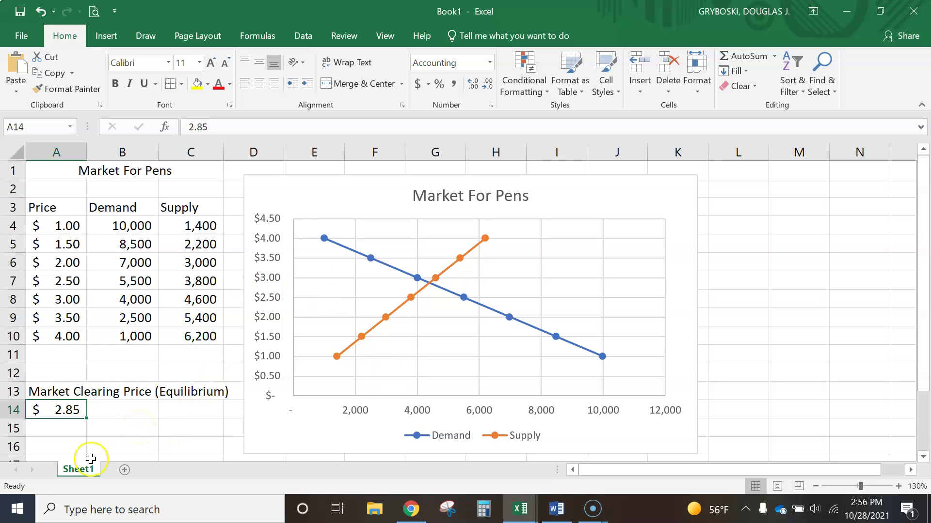
Rename the first sheet from Sheet1 to Pens.
double_click(79, 470)
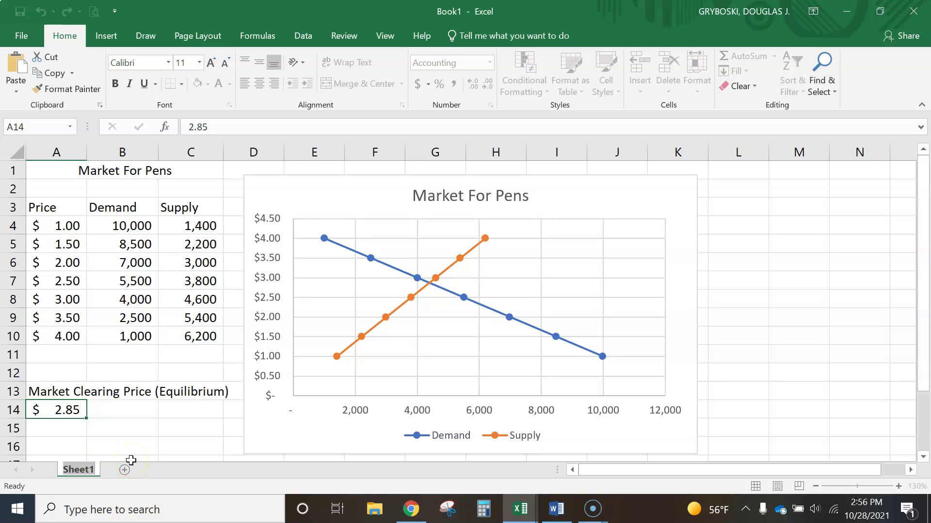
text(Pens)
key(Return)
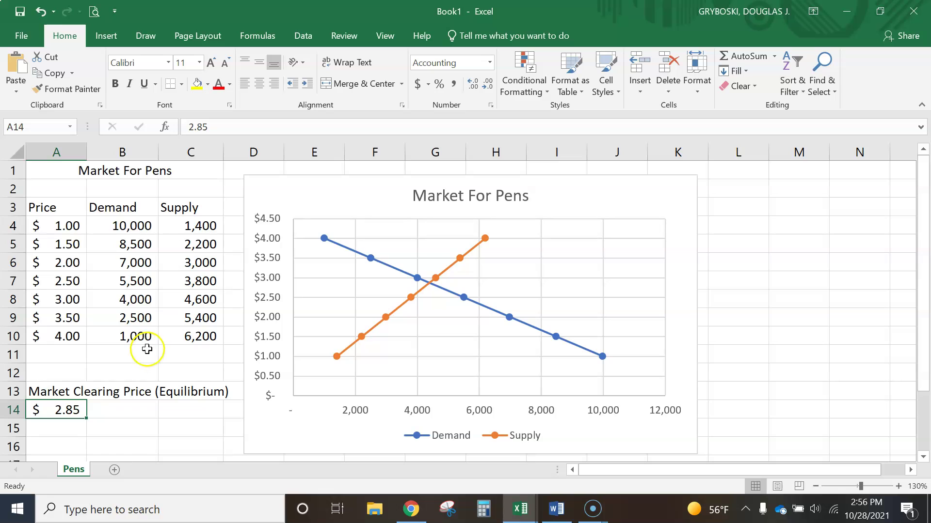
Add a new blank worksheet and name it Eco Cars.
click(115, 471)
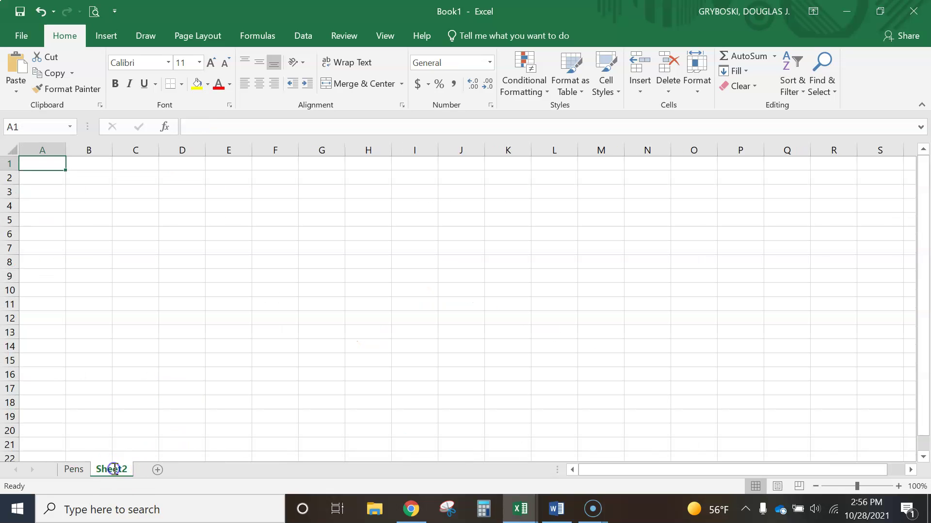
double_click(113, 470)
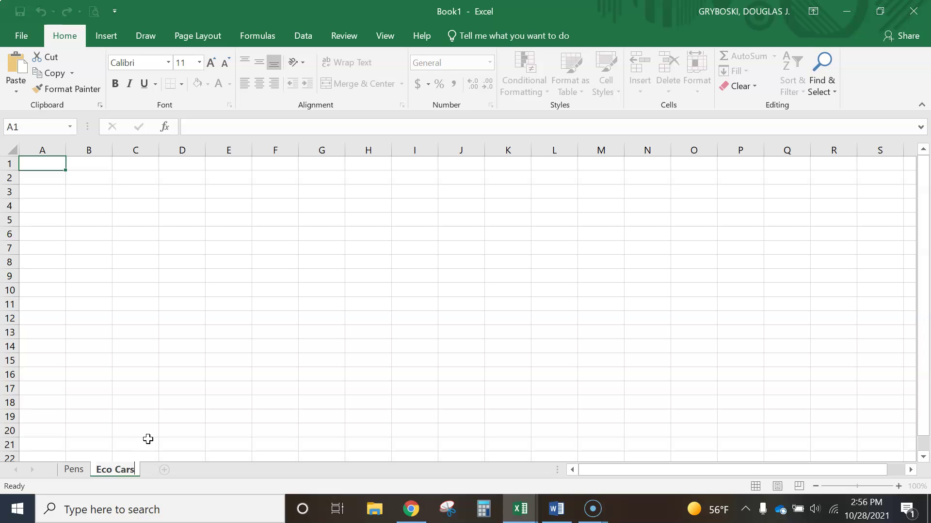
key(Return)
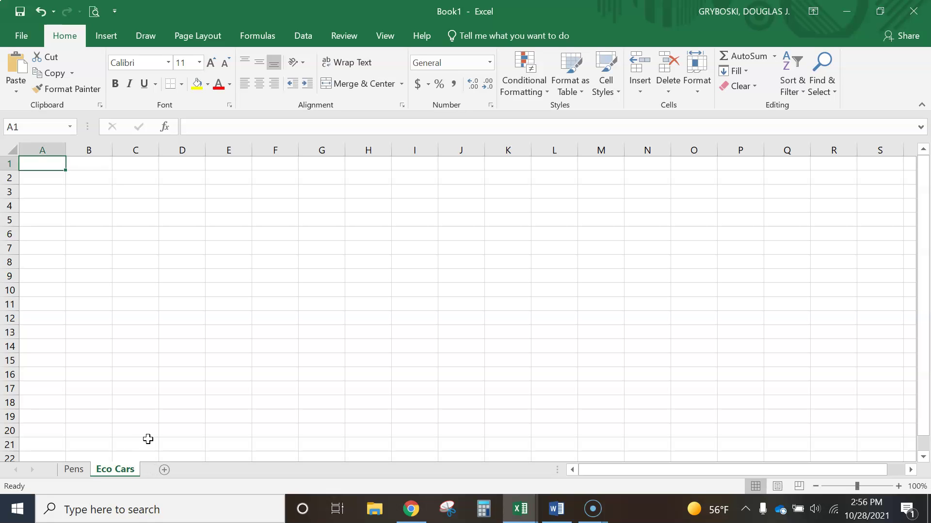
Copy the Market For Pens table from Pens to A1 on Eco Cars, then narrow column A.
click(73, 470)
drag(104, 170, 81, 409)
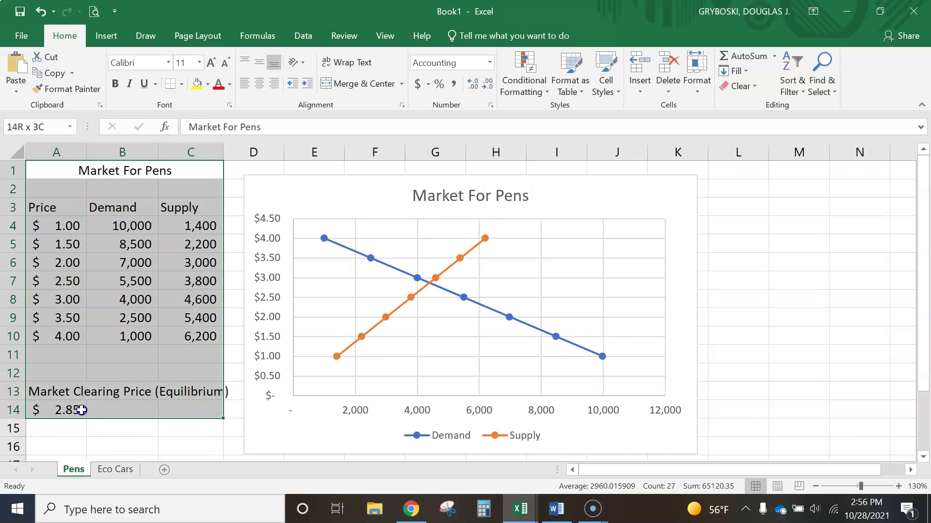
drag(81, 410, 80, 410)
key(ctrl+c)
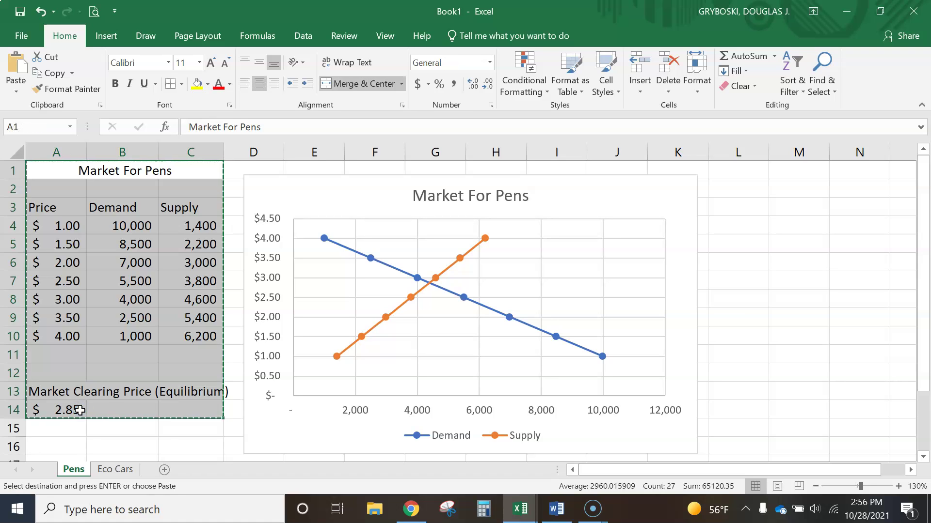
click(102, 469)
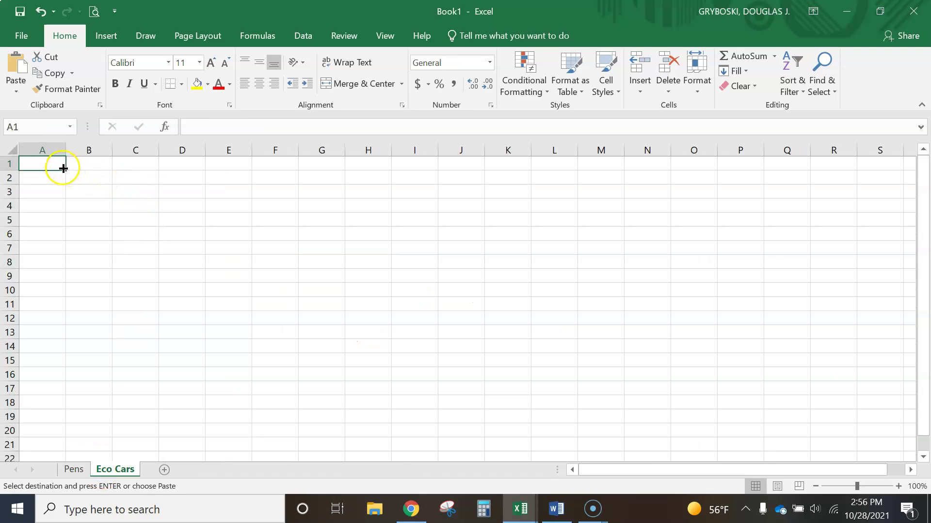
key(ctrl+v)
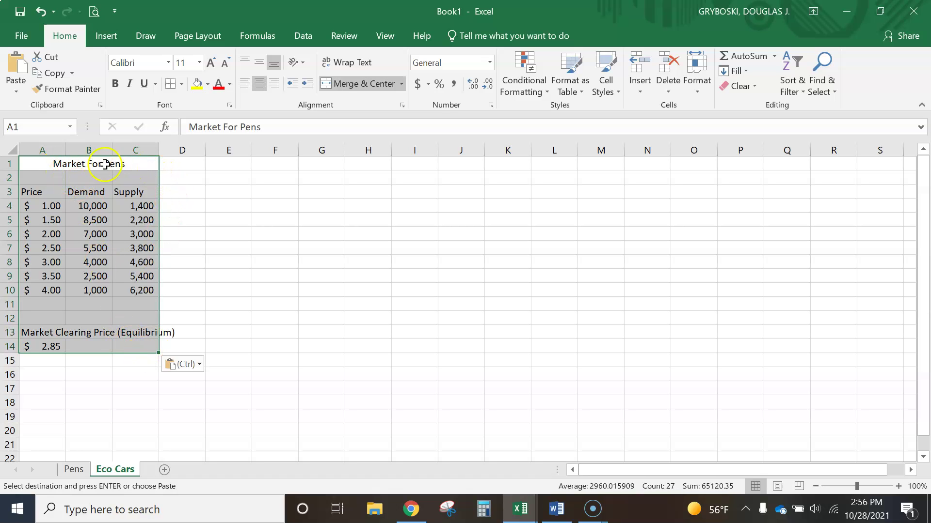
click(51, 219)
drag(66, 150, 46, 144)
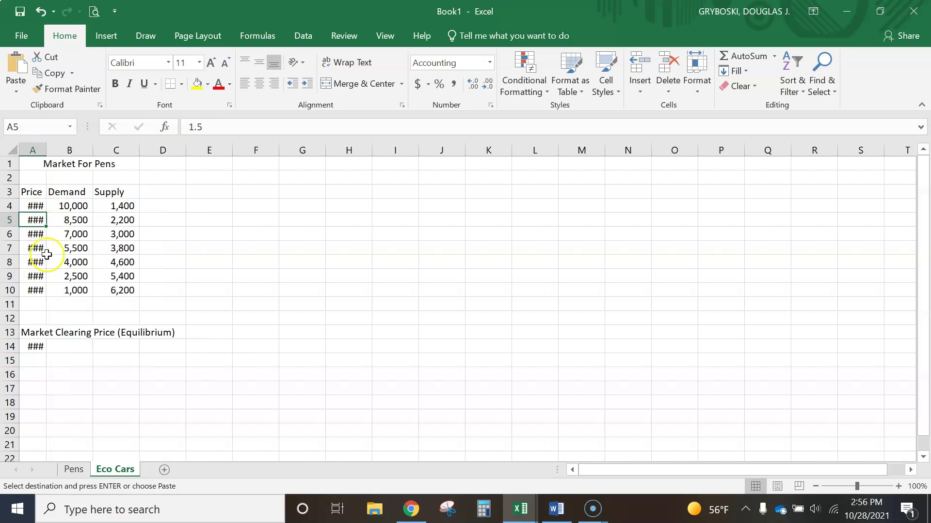
Resize column A on Eco Cars to about 9.82 wide.
double_click(44, 148)
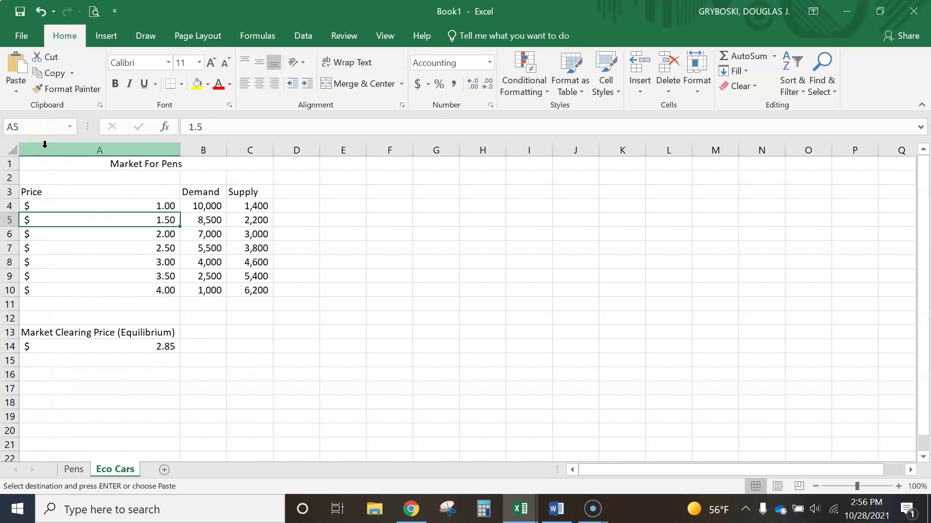
click(109, 164)
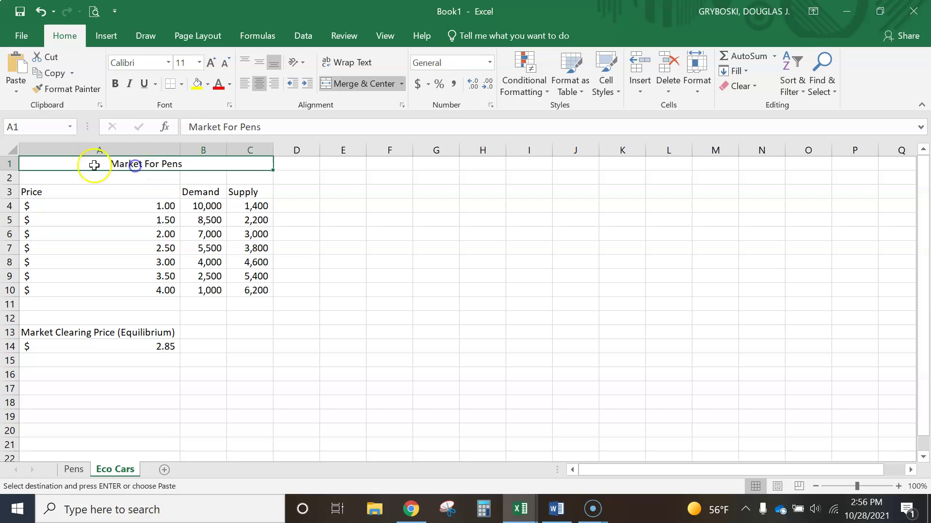
click(177, 165)
drag(181, 152, 89, 161)
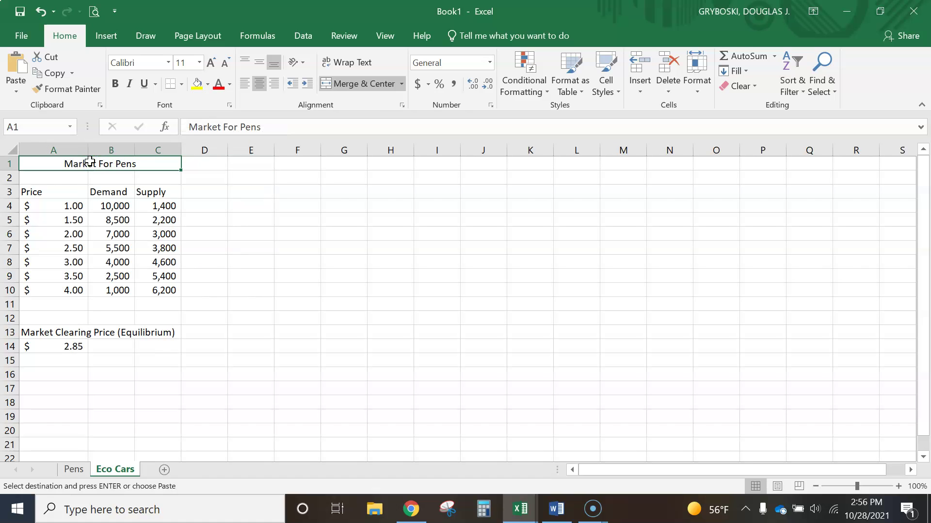
Change the title to 'Market For Eco Cars' and select the price, demand and supply values.
click(114, 188)
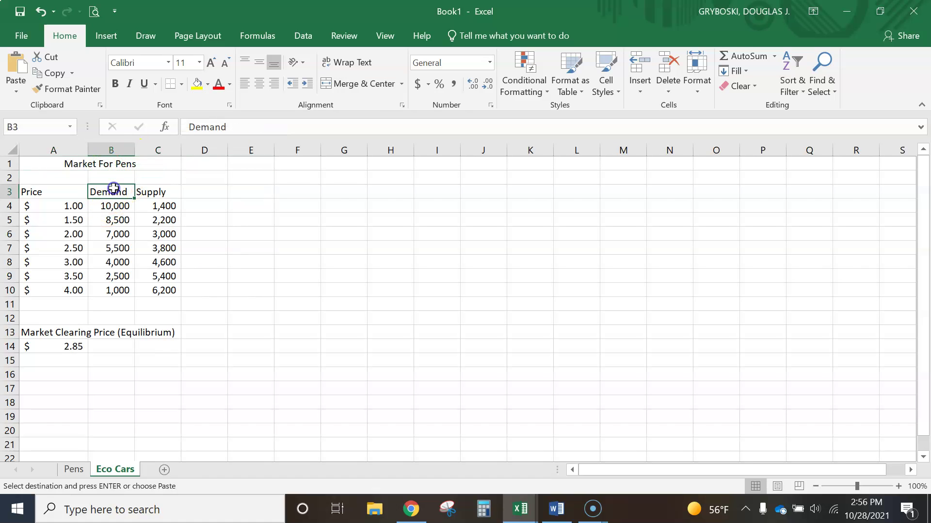
click(111, 166)
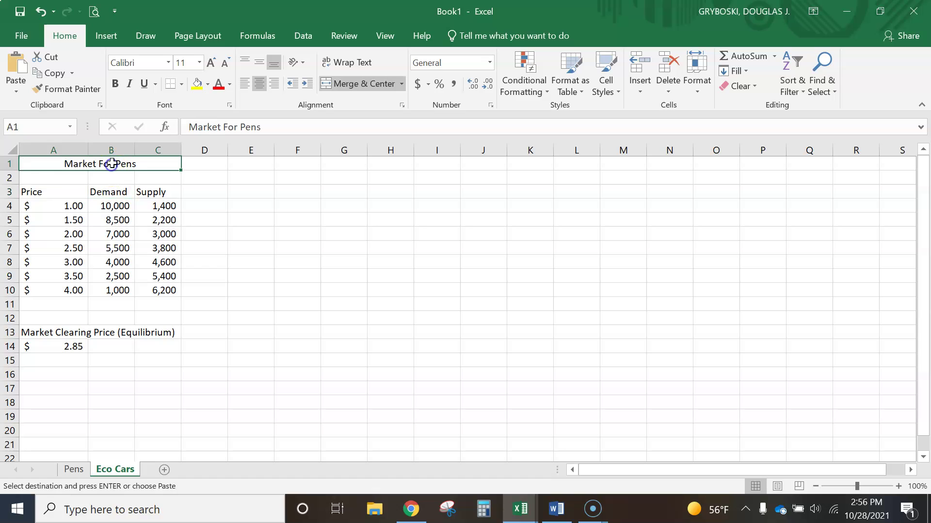
click(262, 127)
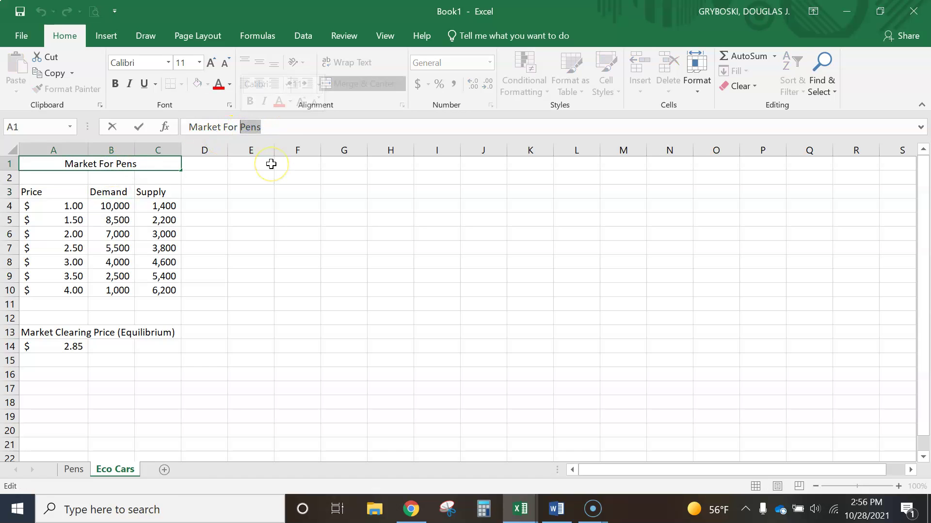
text(Eco Cars)
key(Return)
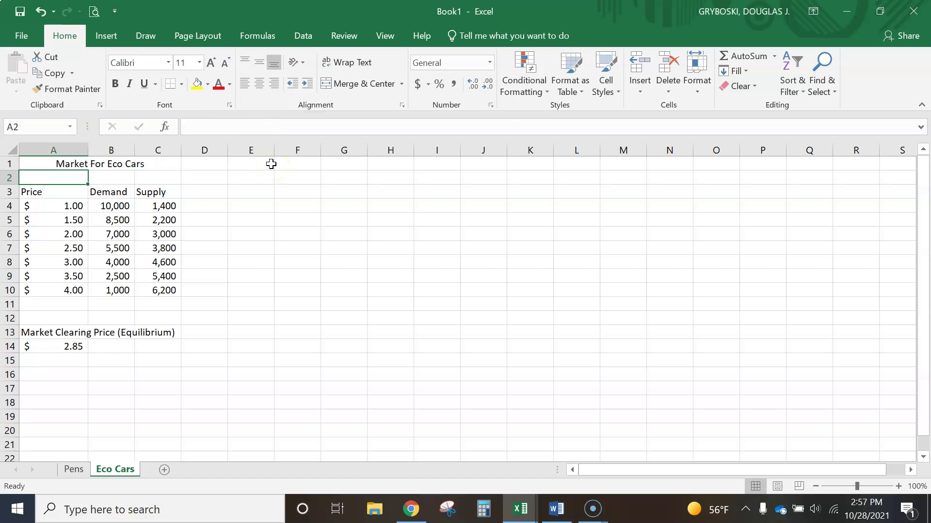
drag(73, 204, 167, 285)
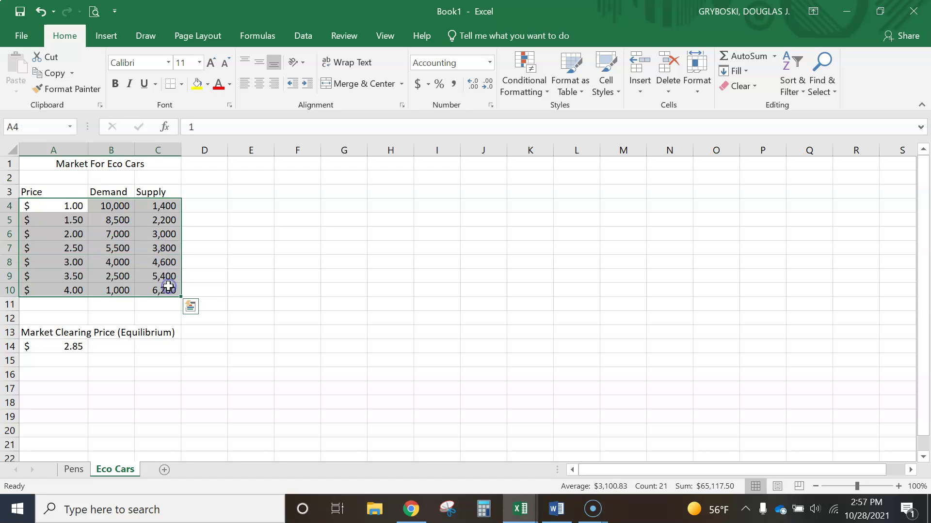
Scroll through the Pens, New Eco Cars and Generators tables in Word, then return to the Excel workbook.
click(556, 510)
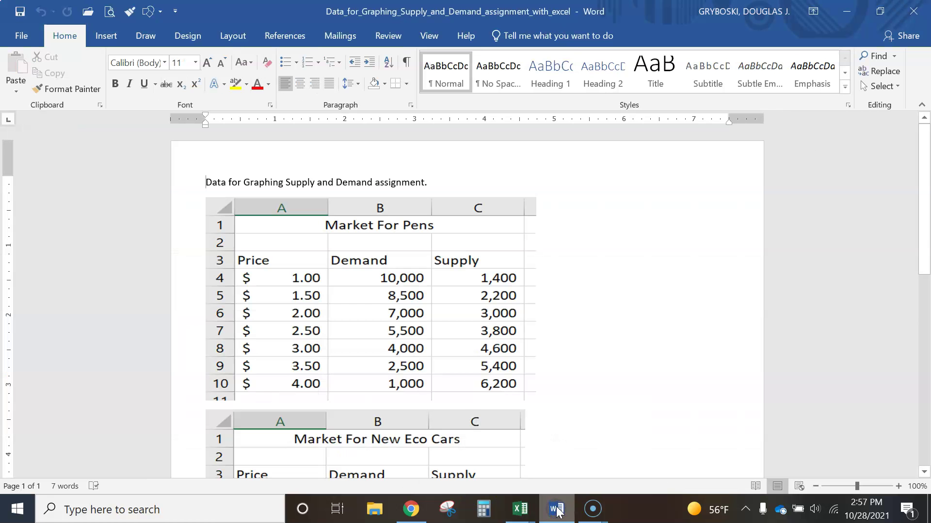
scroll(566, 368, down, 10)
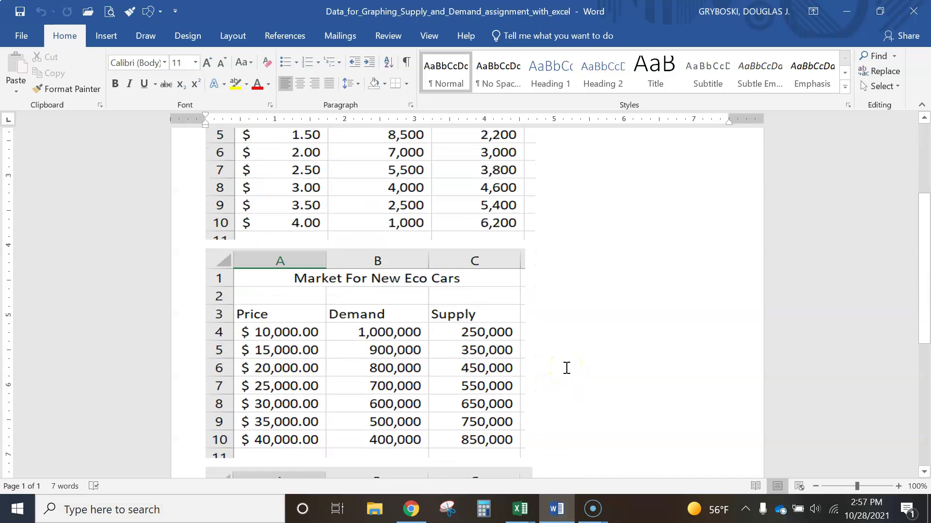
scroll(575, 361, up, 10)
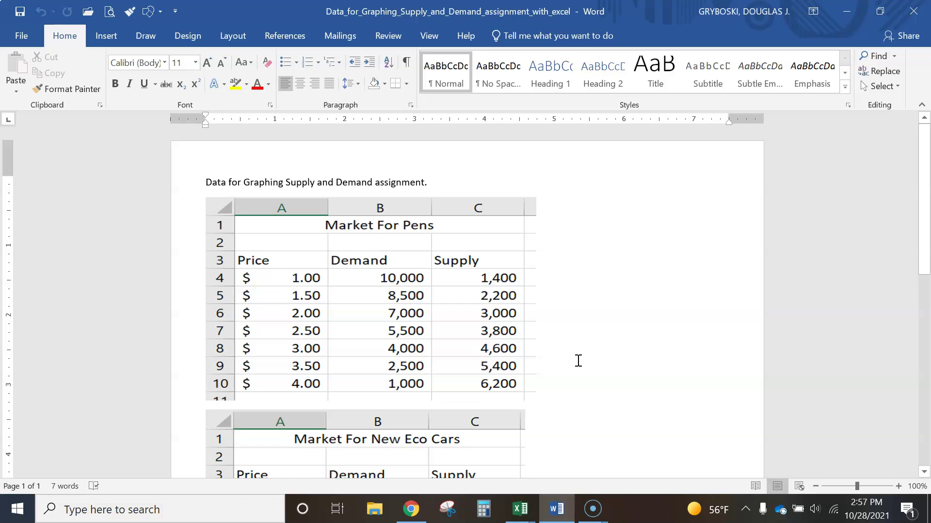
scroll(578, 361, down, 5)
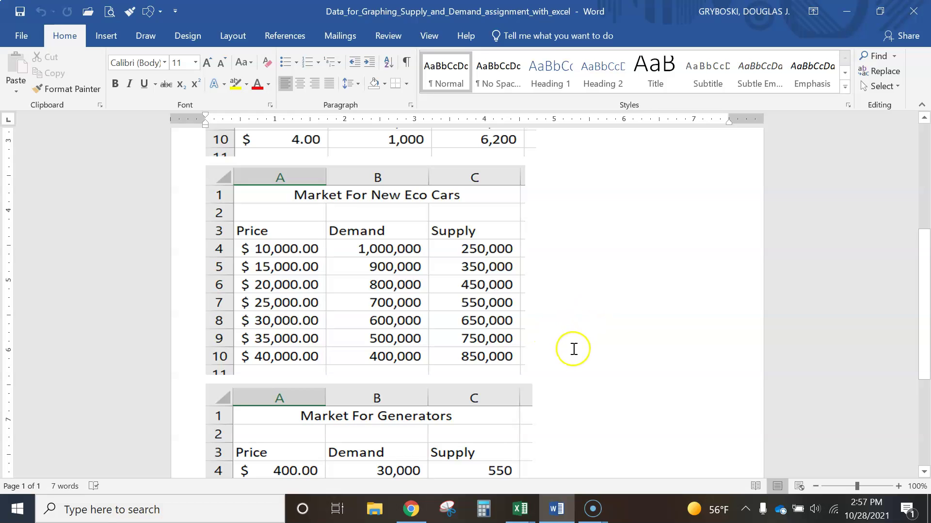
scroll(581, 337, down, 4)
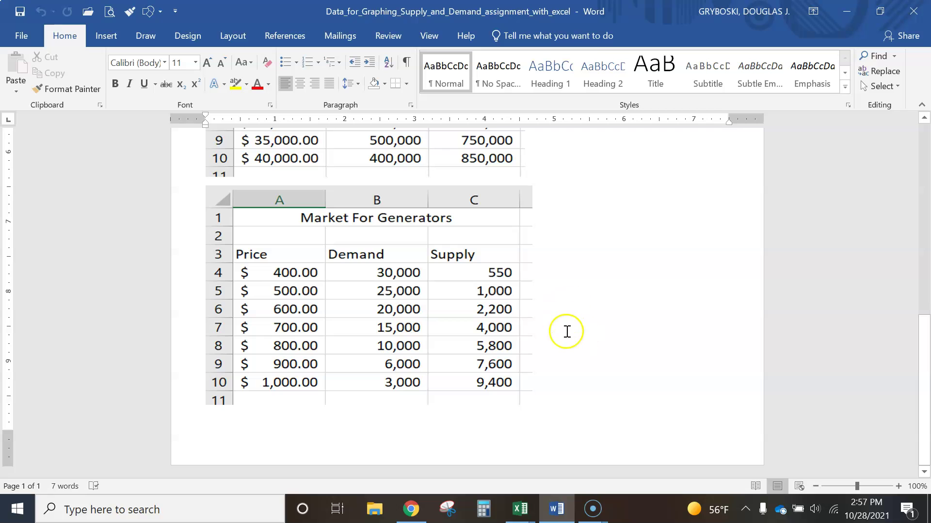
key(alt+Tab)
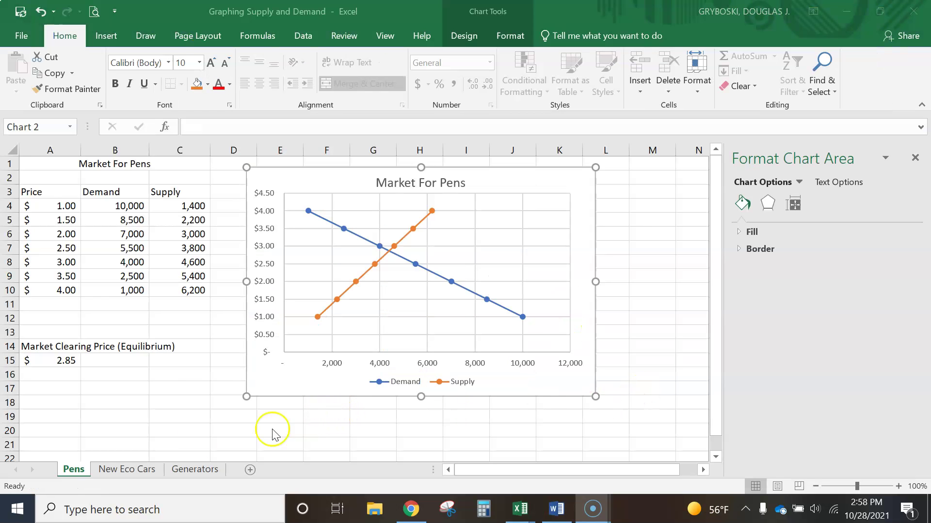
Switch back and forth between the Generators and New Eco Cars sheets, ending on New Eco Cars with A14 selected.
click(129, 473)
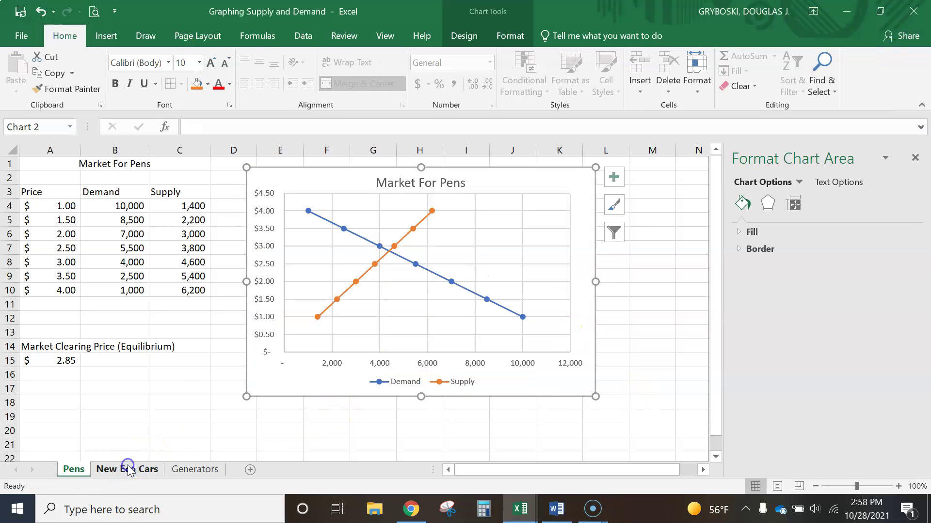
click(181, 471)
click(129, 473)
click(178, 471)
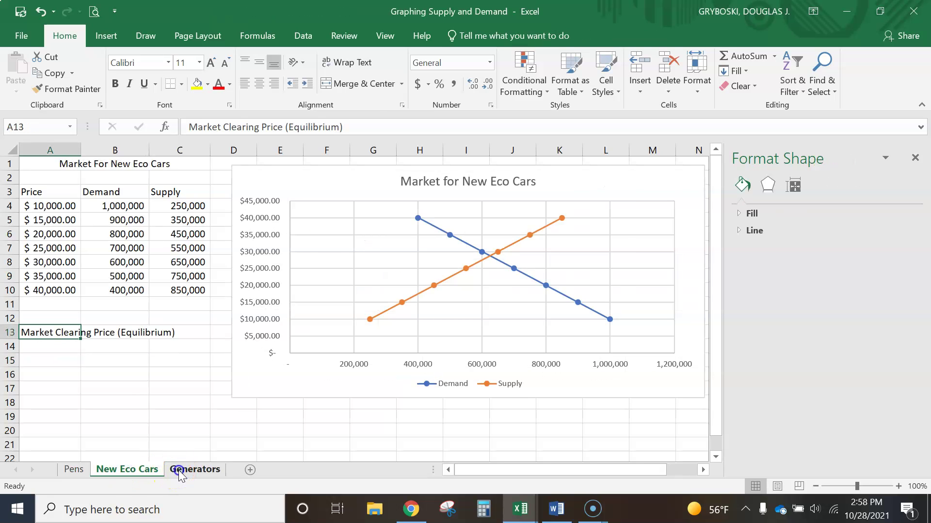
click(139, 473)
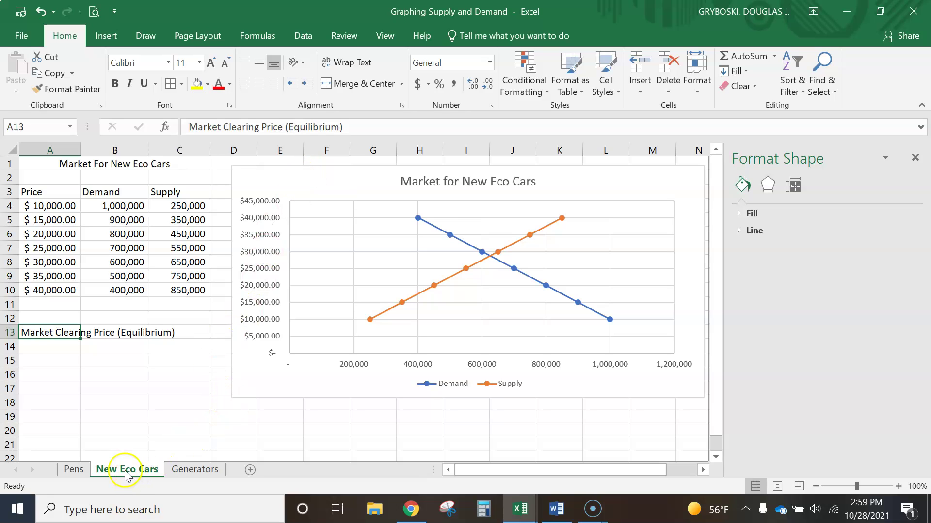
click(197, 470)
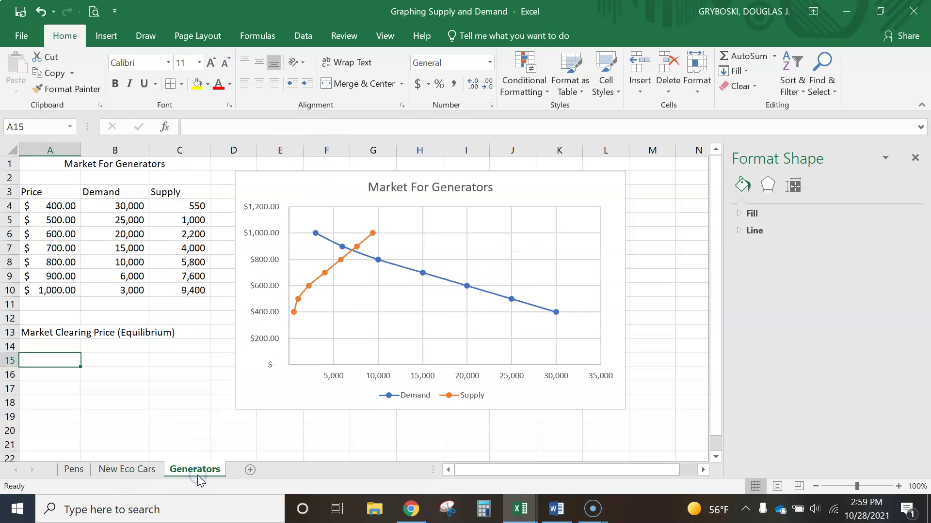
click(137, 470)
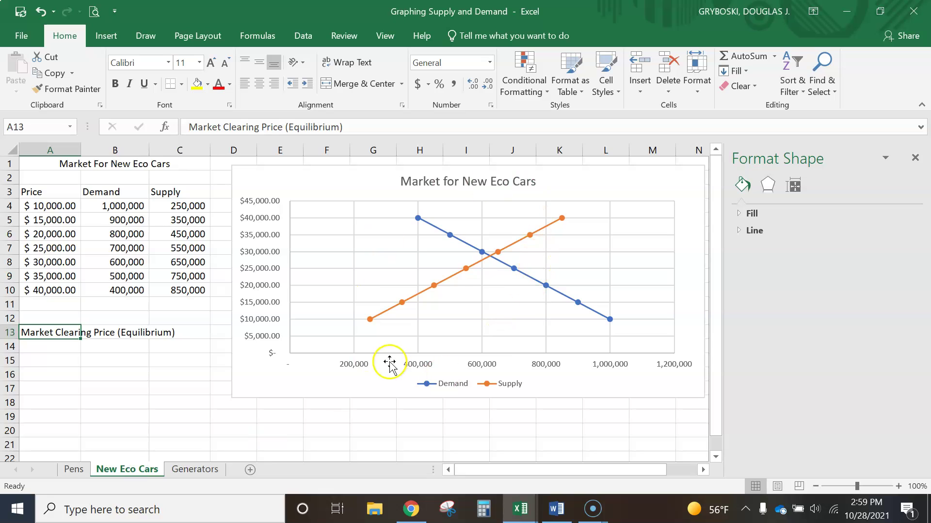
click(195, 470)
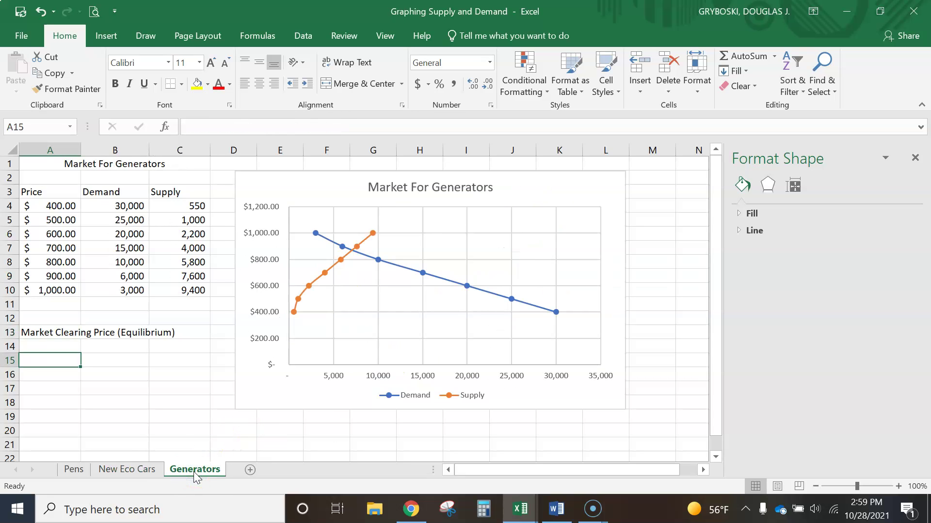
click(49, 346)
click(127, 470)
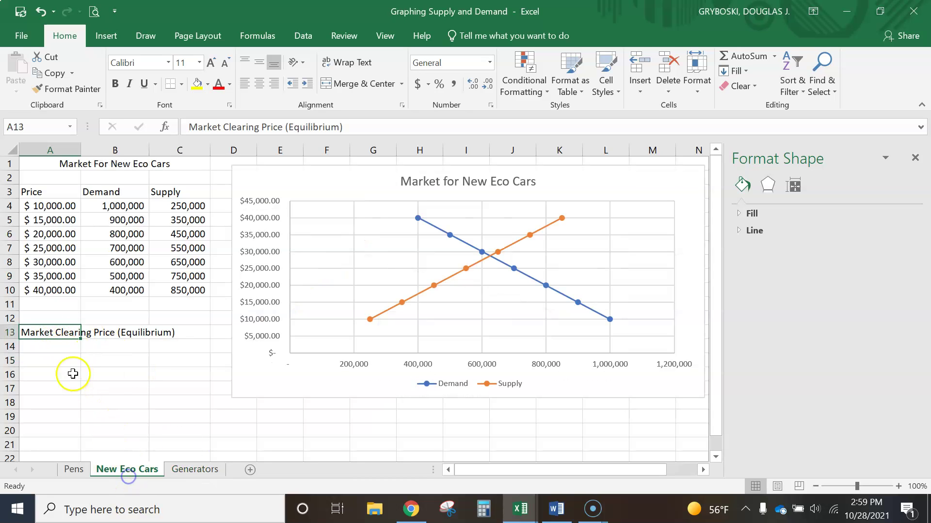
click(54, 344)
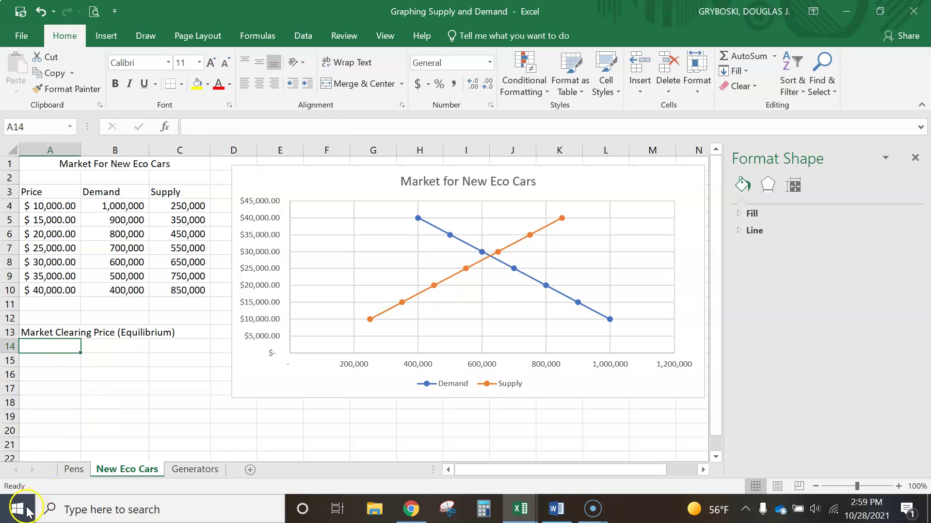